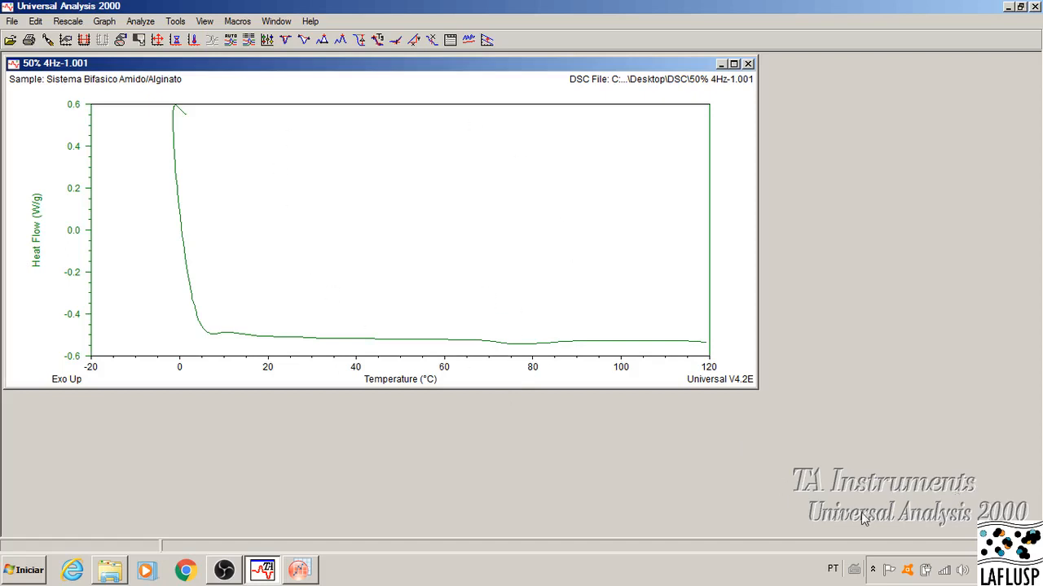
Step: Export the file signals of the open DSC curve as a spreadsheet text file named 50% 4Hz-1.xls in the DSC folder
click(12, 22)
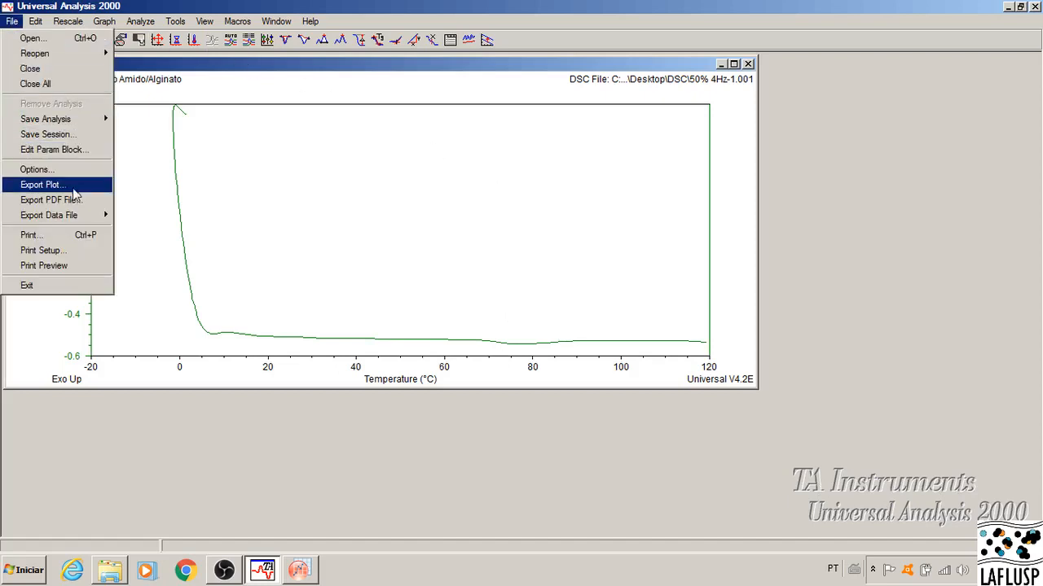
mouse_move(88, 217)
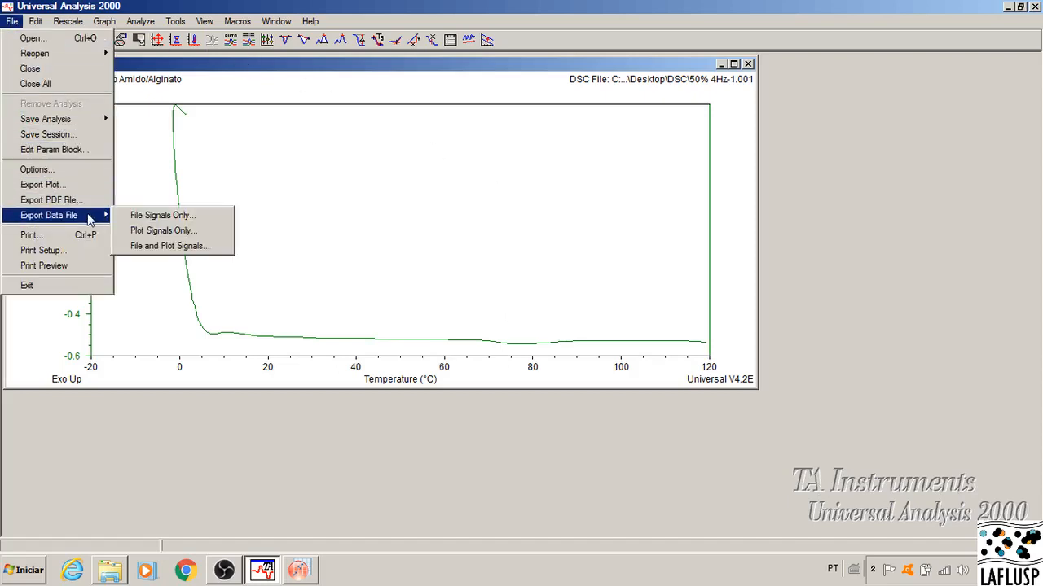
click(174, 218)
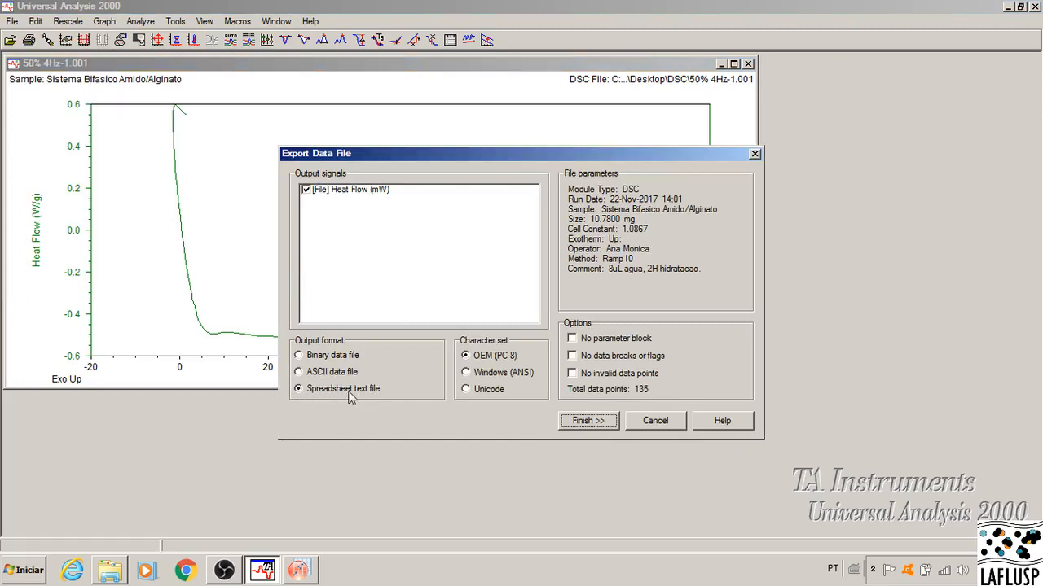
click(598, 422)
click(492, 346)
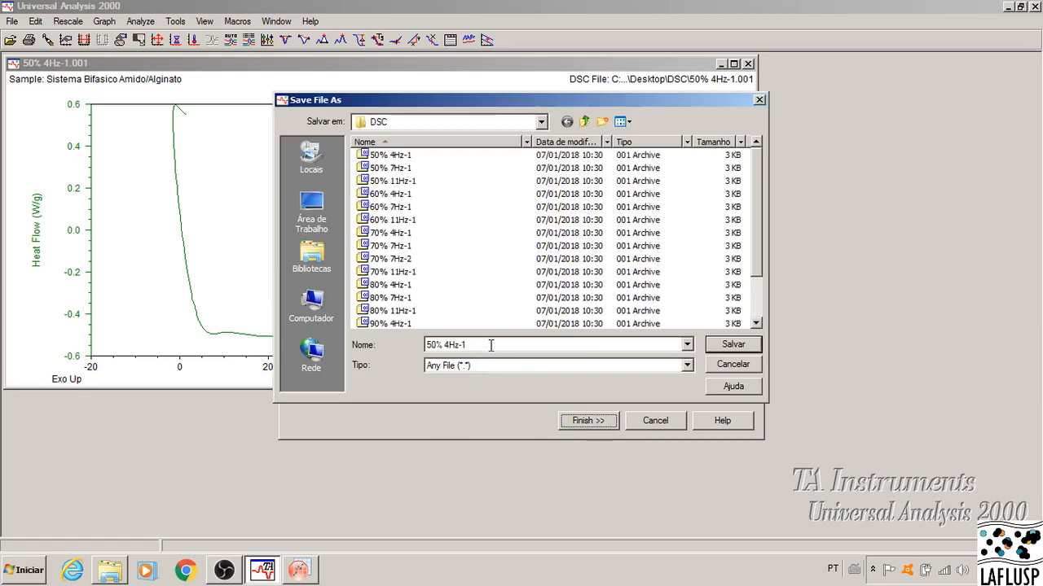
text(.)
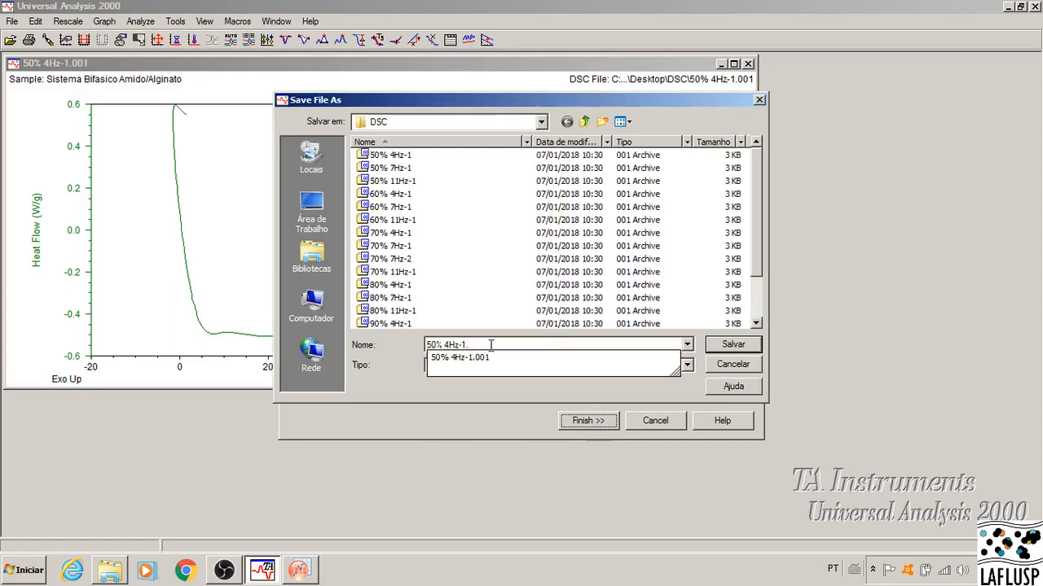
text(xls)
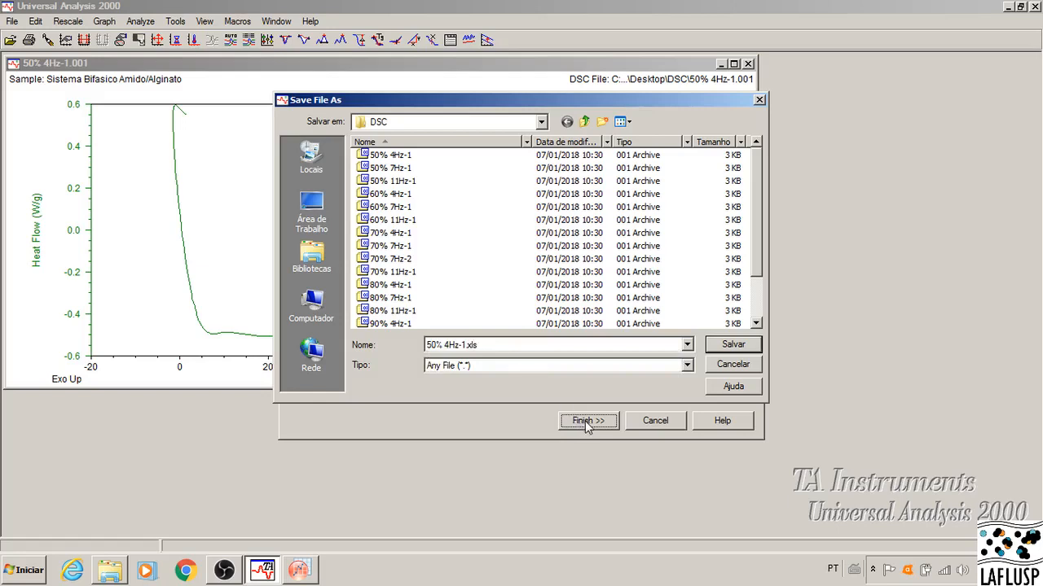
click(743, 349)
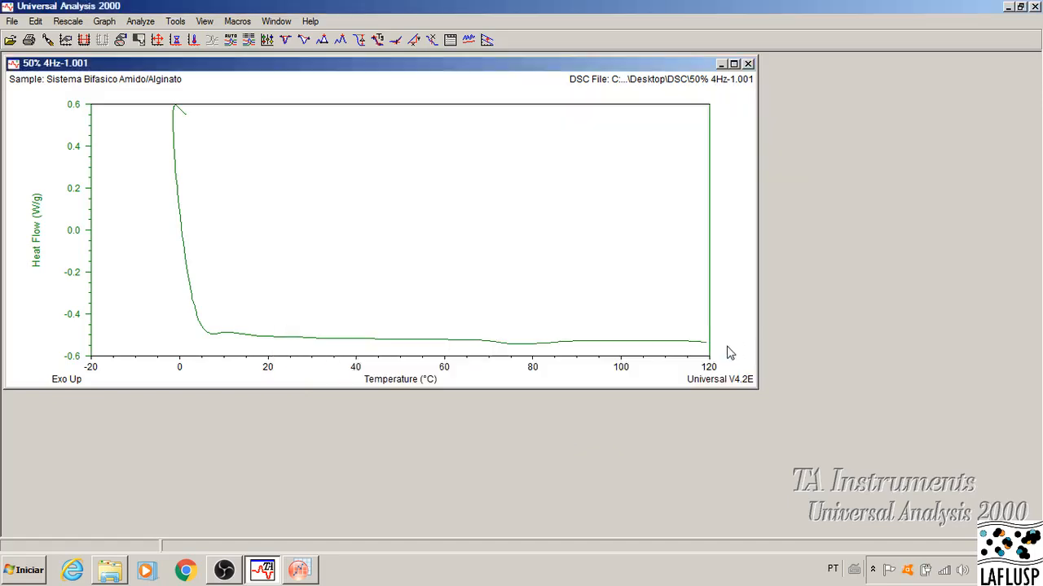
Step: Open the exported 50% 4Hz-1 spreadsheet from the DSC folder in Excel, accepting the file format mismatch
click(110, 570)
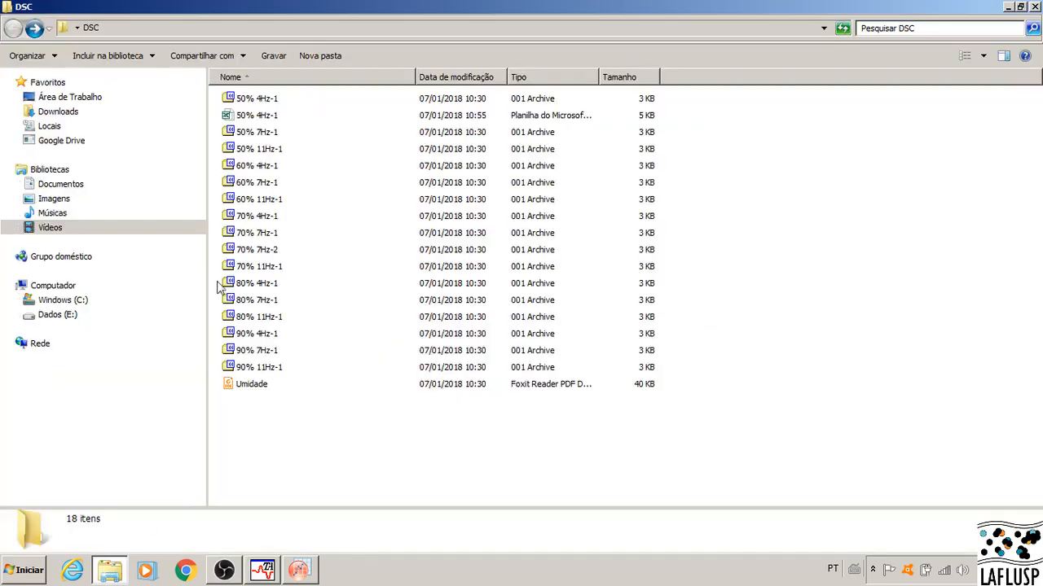
click(259, 121)
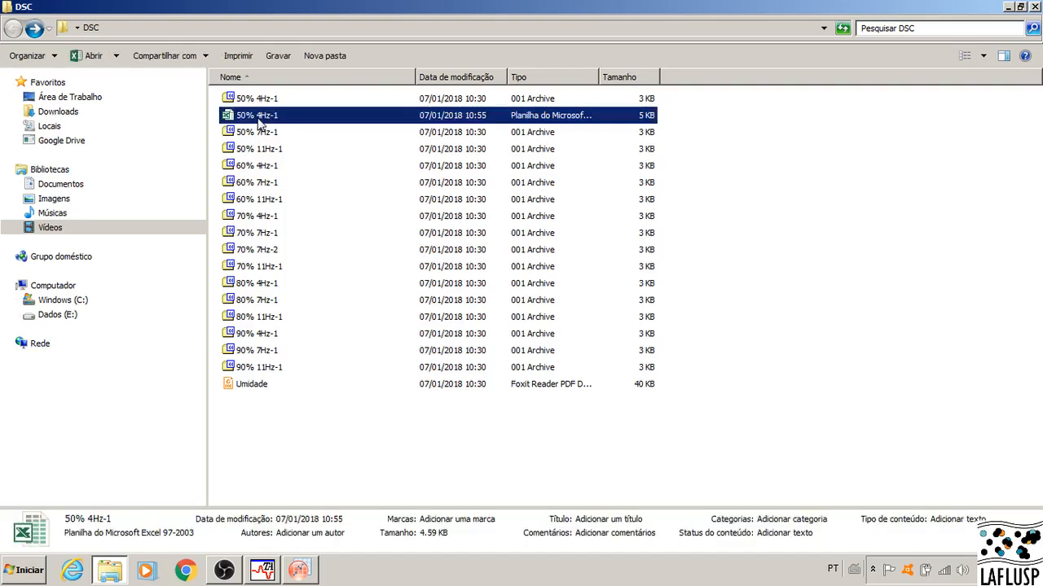
double_click(259, 120)
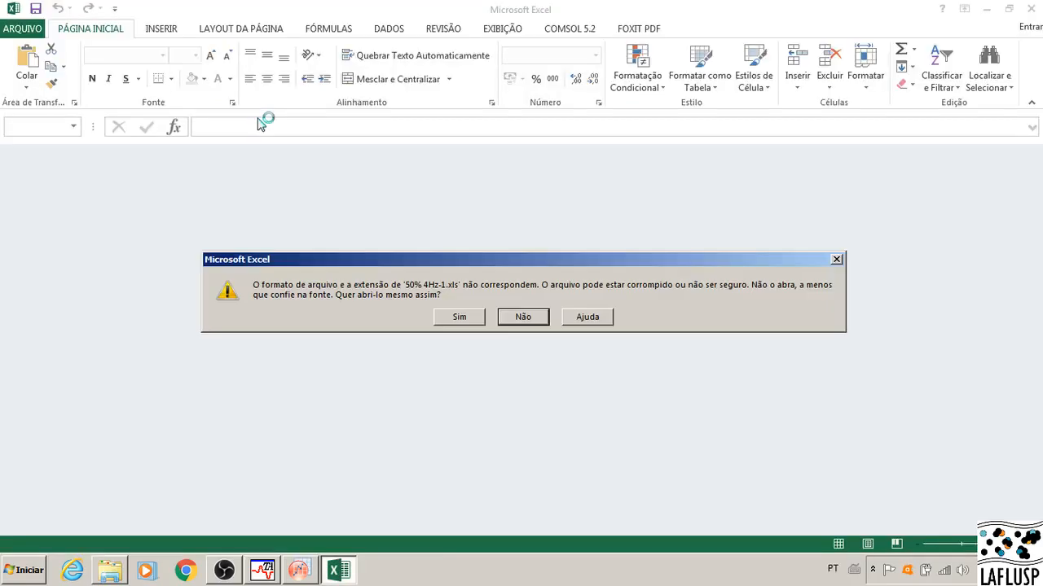
click(458, 317)
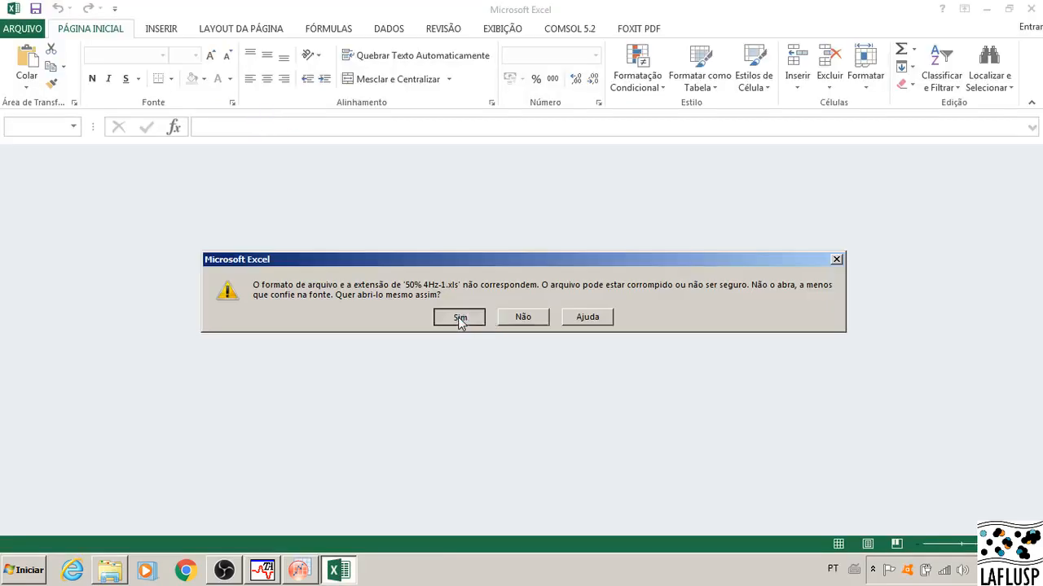
Step: Copy the temperature and heat flow data in cells B31 to C165
scroll(314, 312, down, 5)
scroll(315, 312, down, 5)
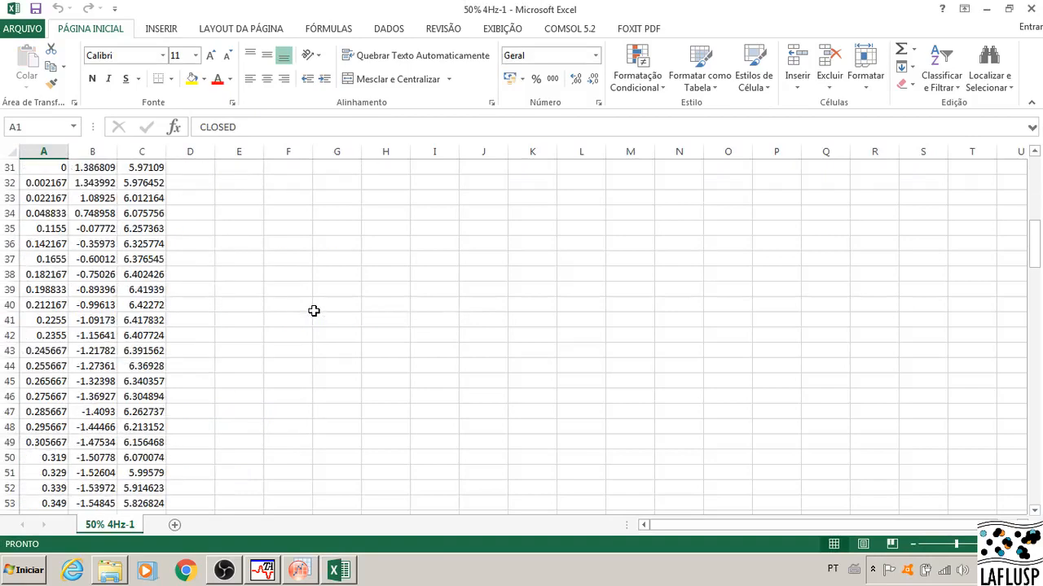
scroll(315, 312, up, 2)
drag(91, 245, 151, 296)
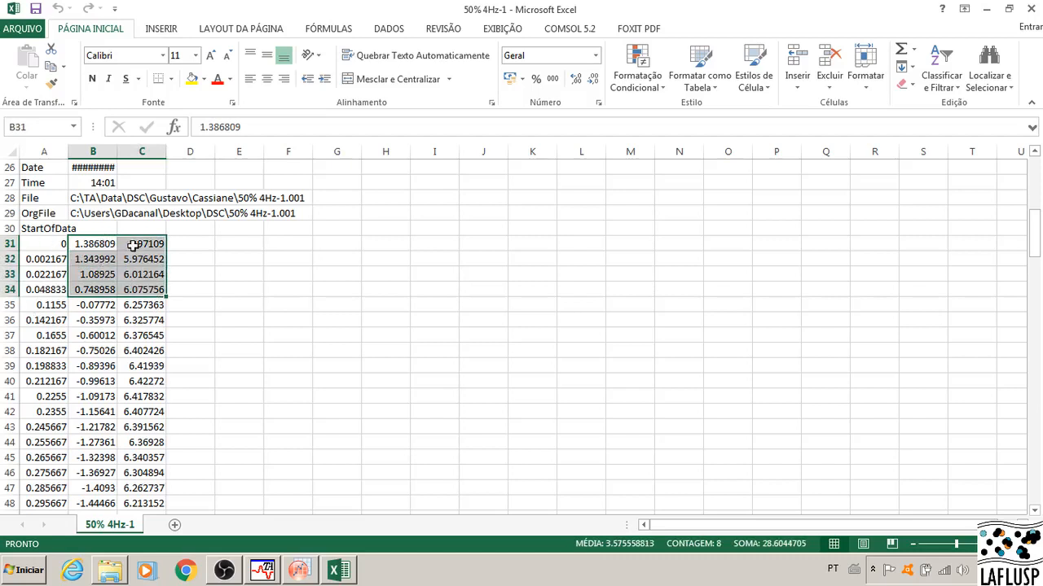
click(145, 258)
drag(143, 244, 145, 304)
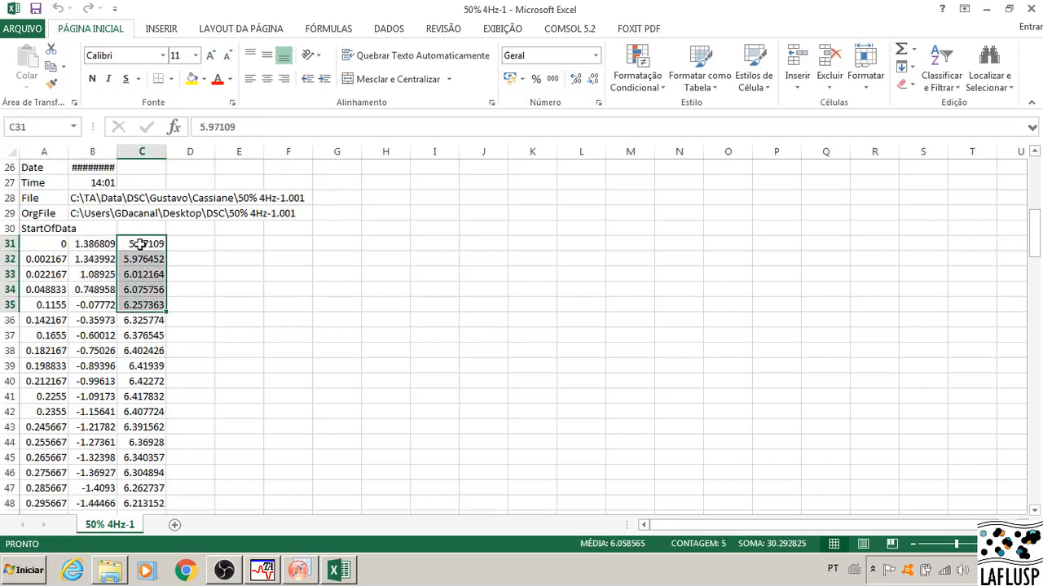
drag(137, 243, 142, 306)
drag(90, 244, 135, 470)
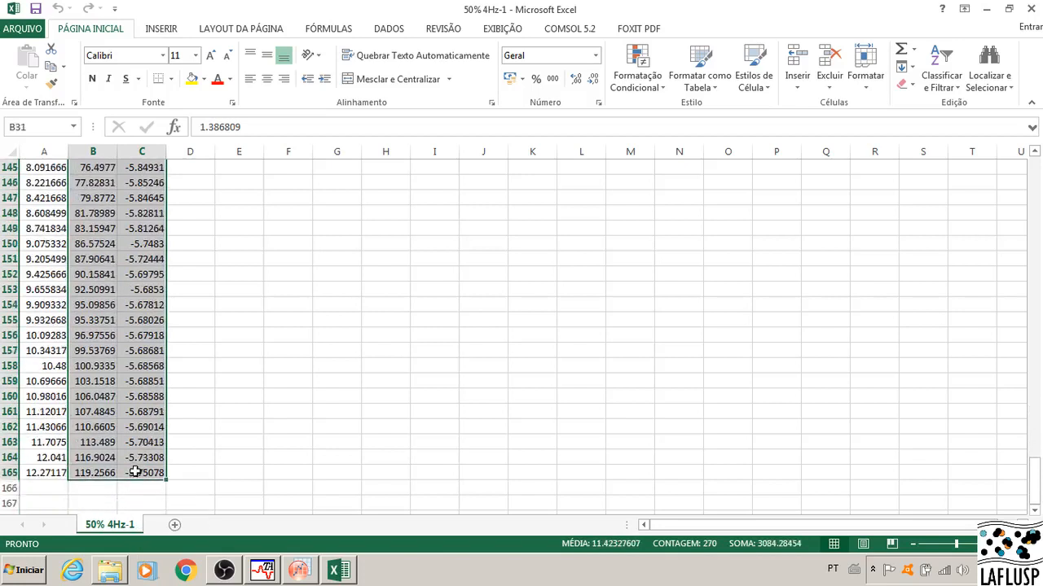
key(ctrl+c)
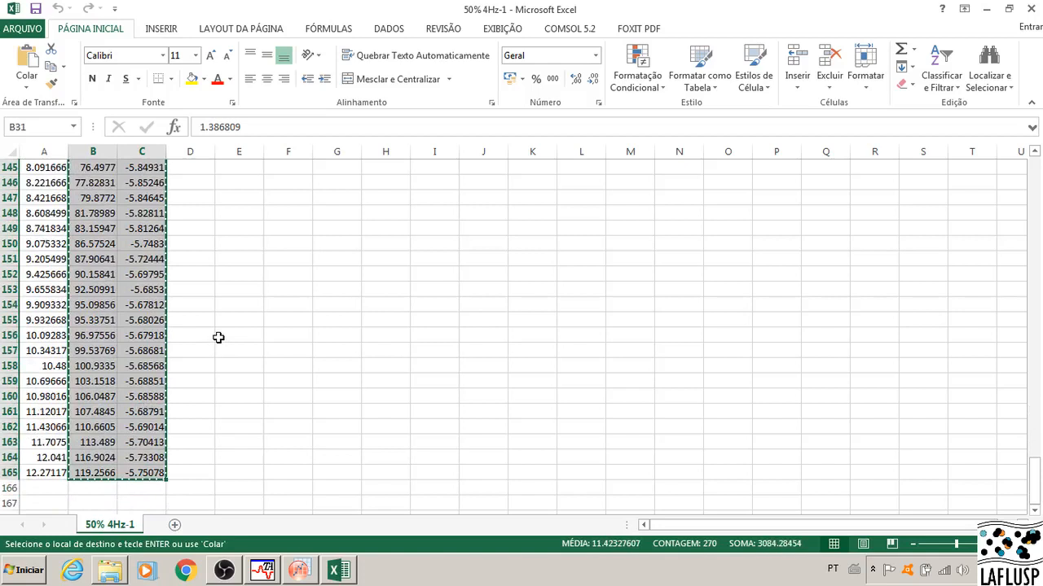
Step: Switch to OriginPro and paste the copied data into Book1 from row 1 of column A
scroll(460, 423, up, 1)
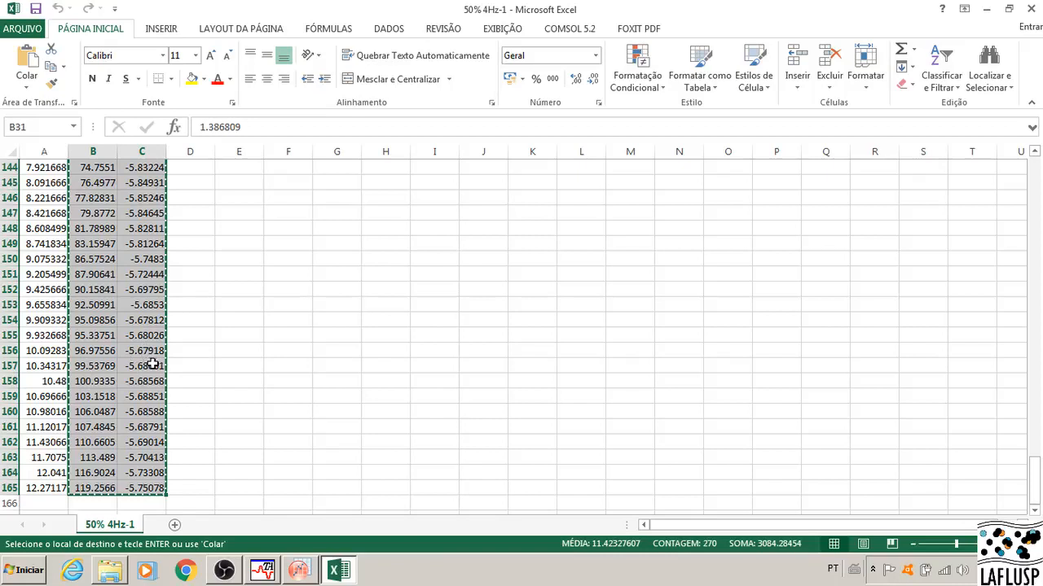
click(302, 574)
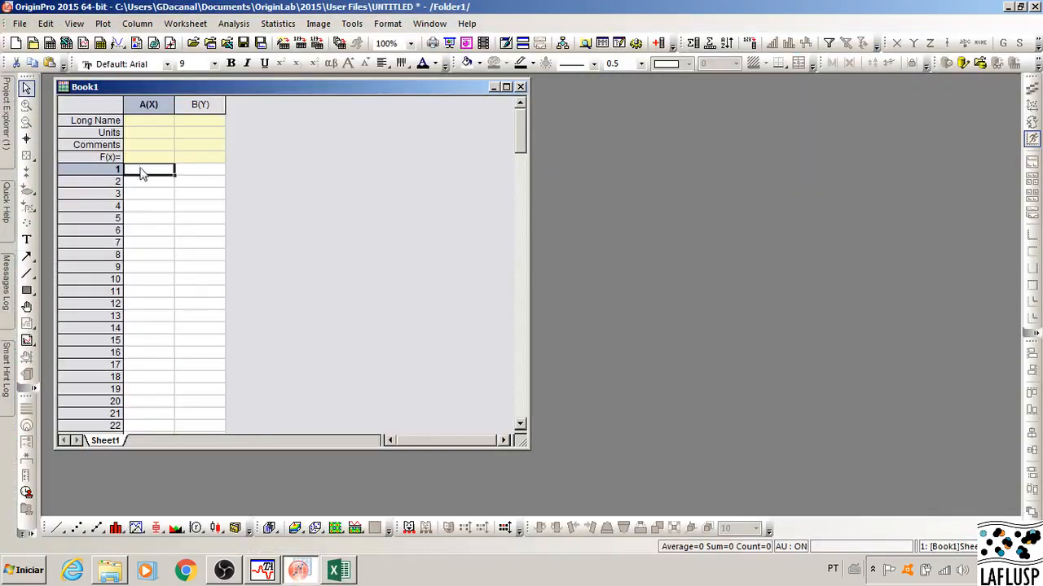
key(ctrl+v)
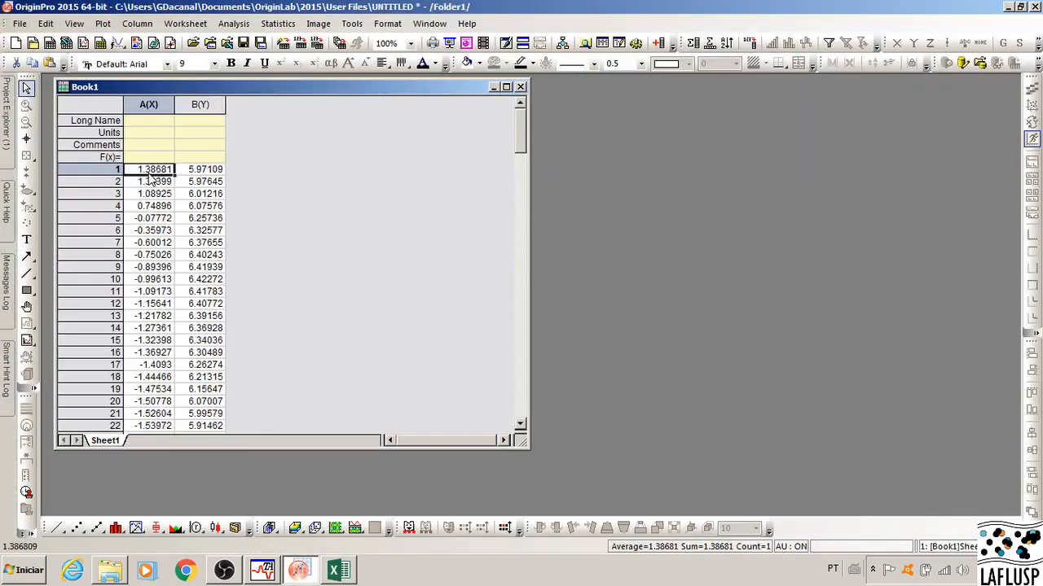
Step: Enter the long names T for column A and Heat Flow for column B
click(150, 124)
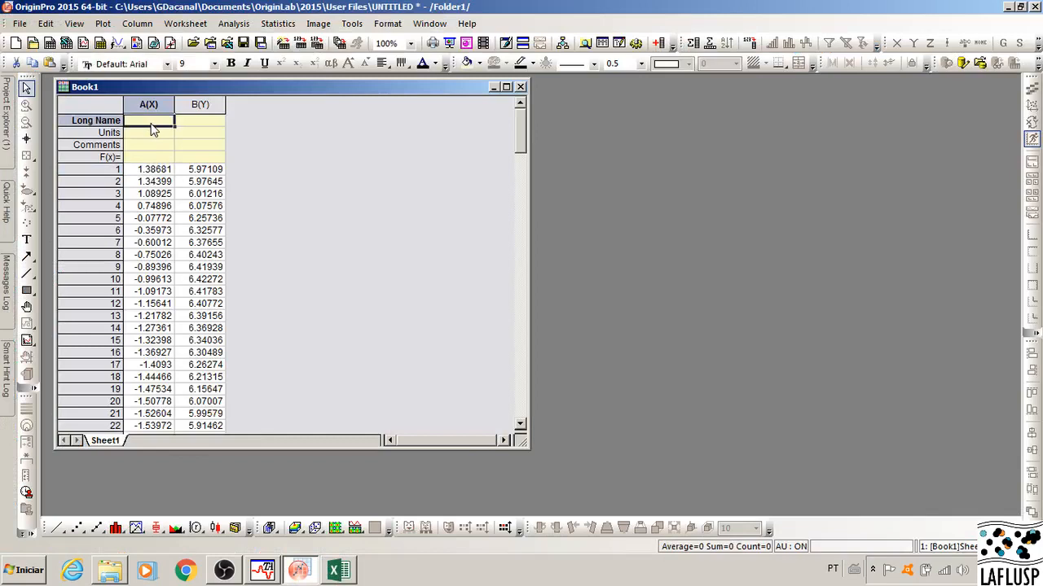
text(T)
click(216, 124)
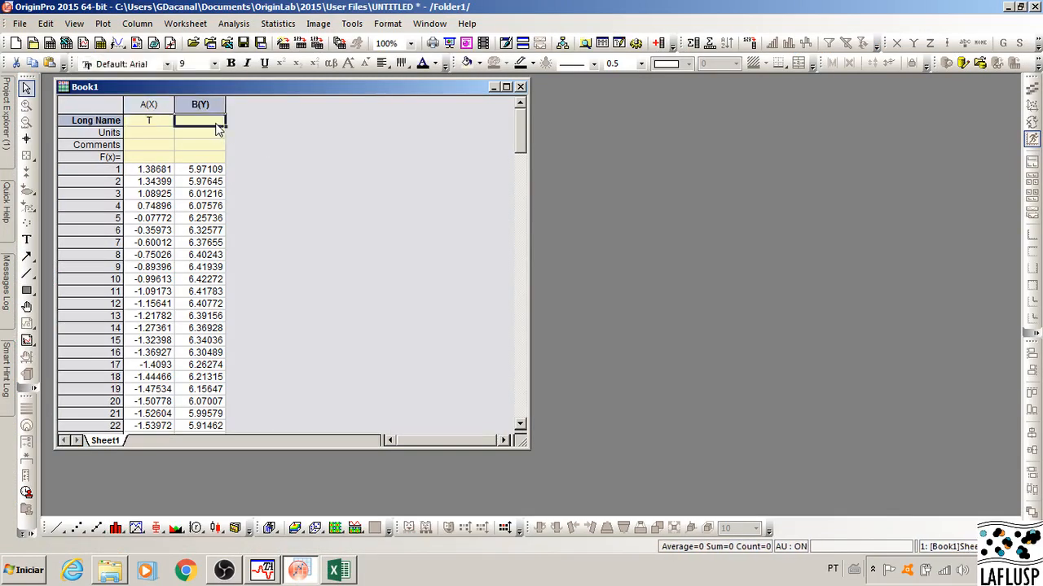
text(Het)
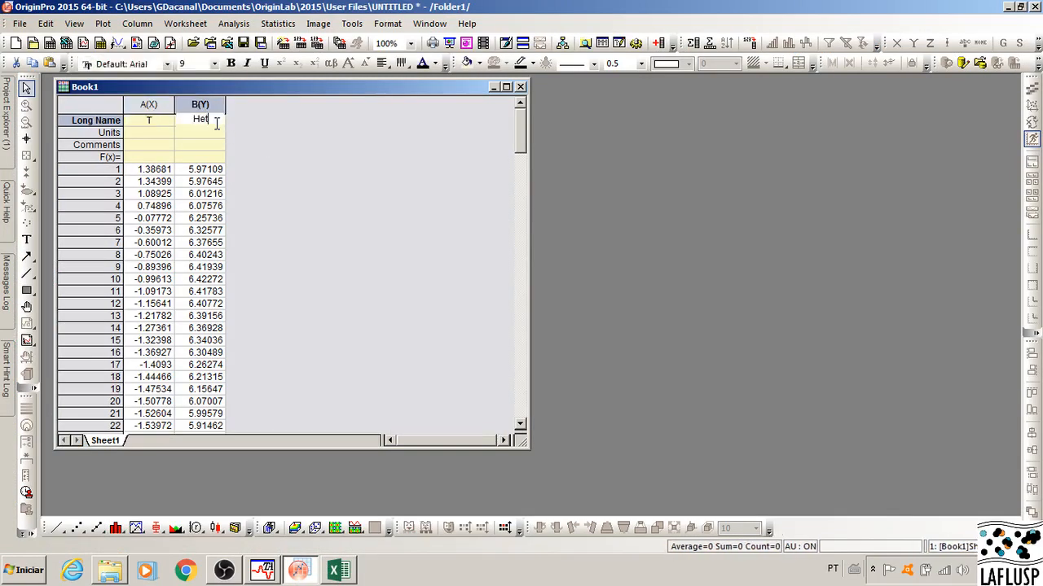
text(a)
key(BackSpace)
key(BackSpace)
text(at Flow)
key(Return)
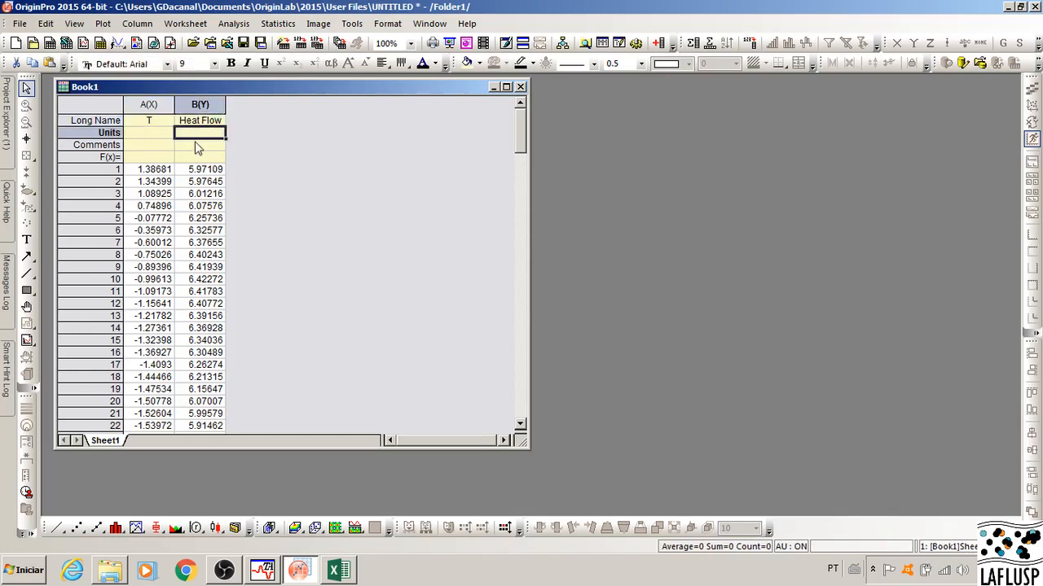
Step: Plot columns A and B as a line graph and place the resized graph window beside the worksheet
drag(160, 105, 193, 106)
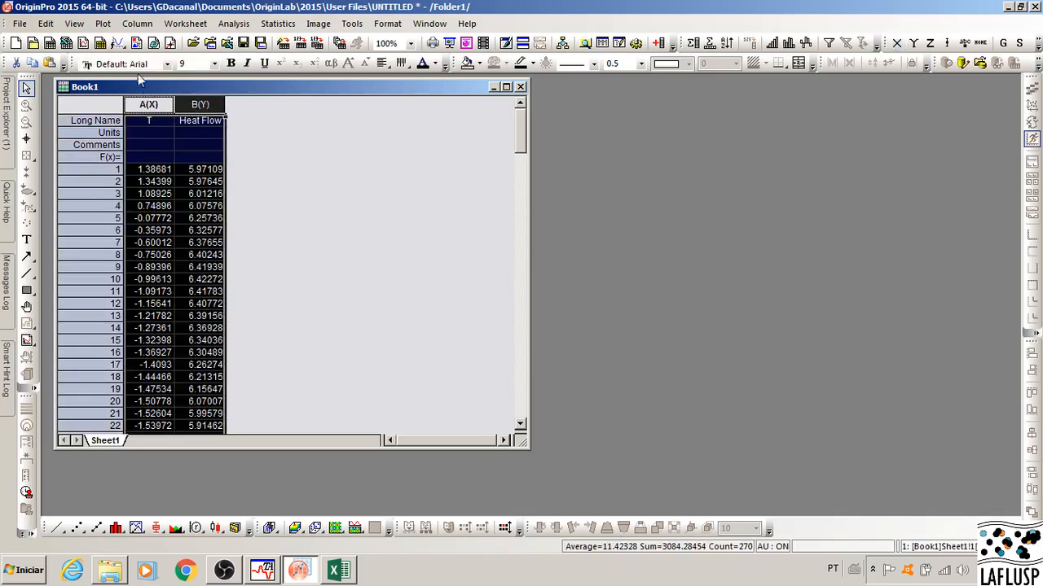
click(102, 23)
mouse_move(142, 40)
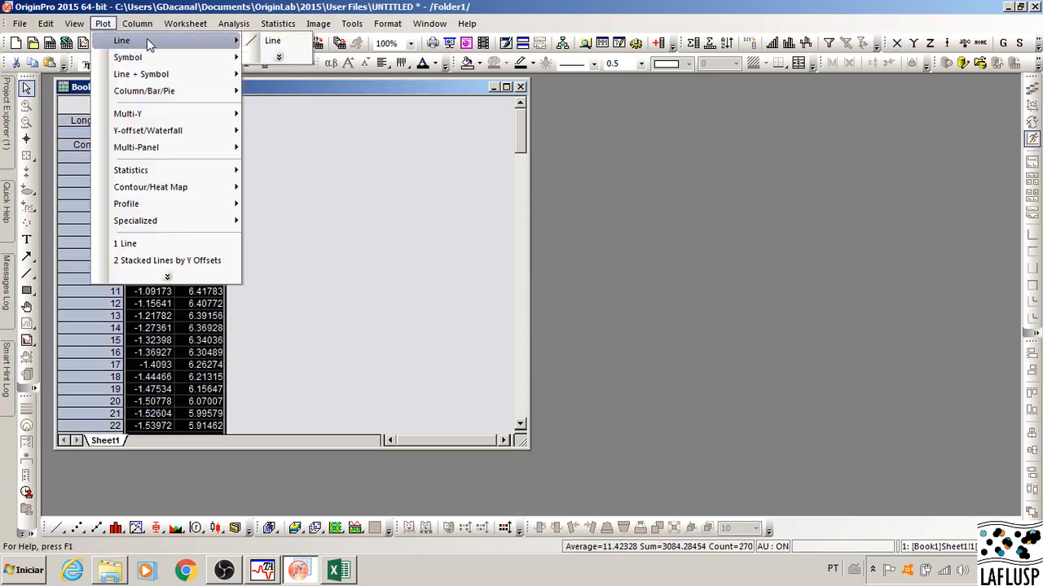
click(285, 43)
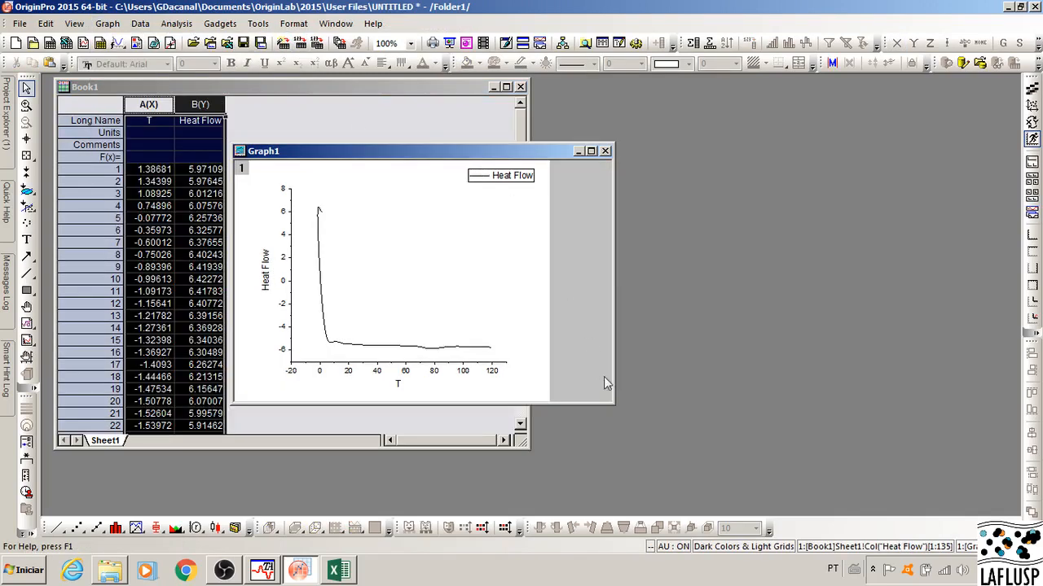
drag(615, 405, 724, 442)
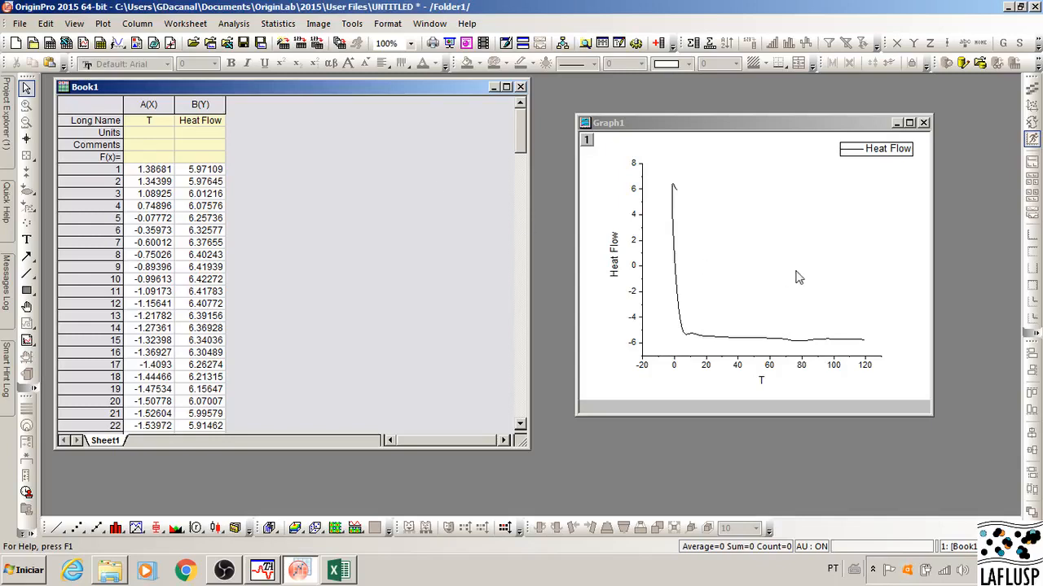
Step: Add 2 new columns to the Book1 worksheet
click(137, 23)
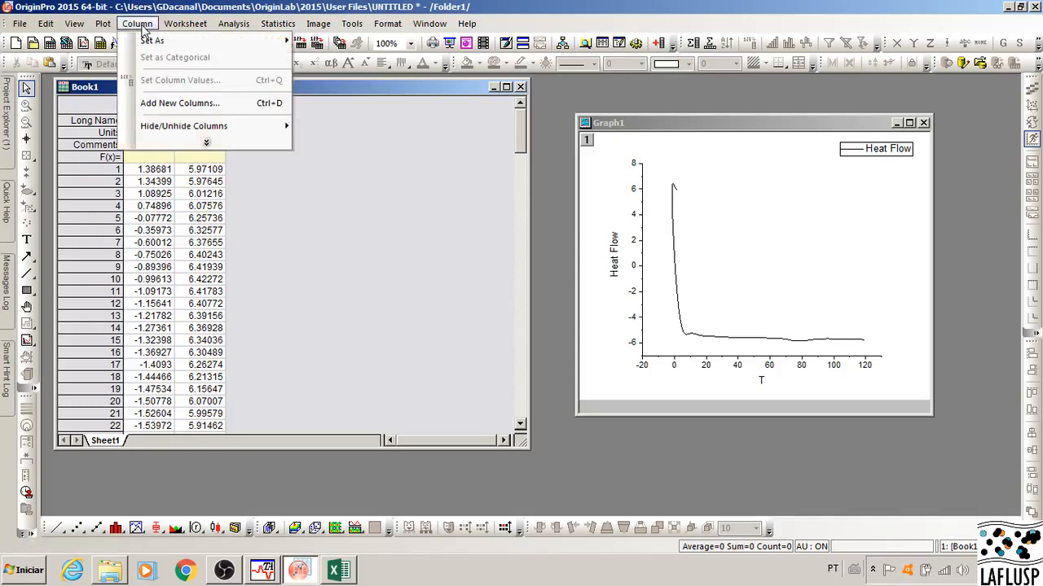
click(196, 104)
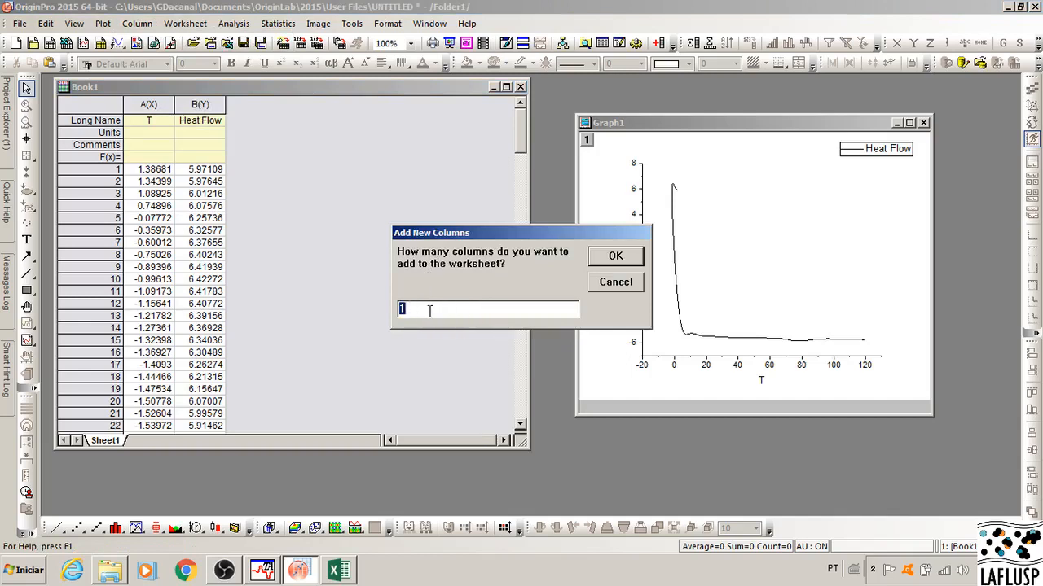
text(2)
click(612, 258)
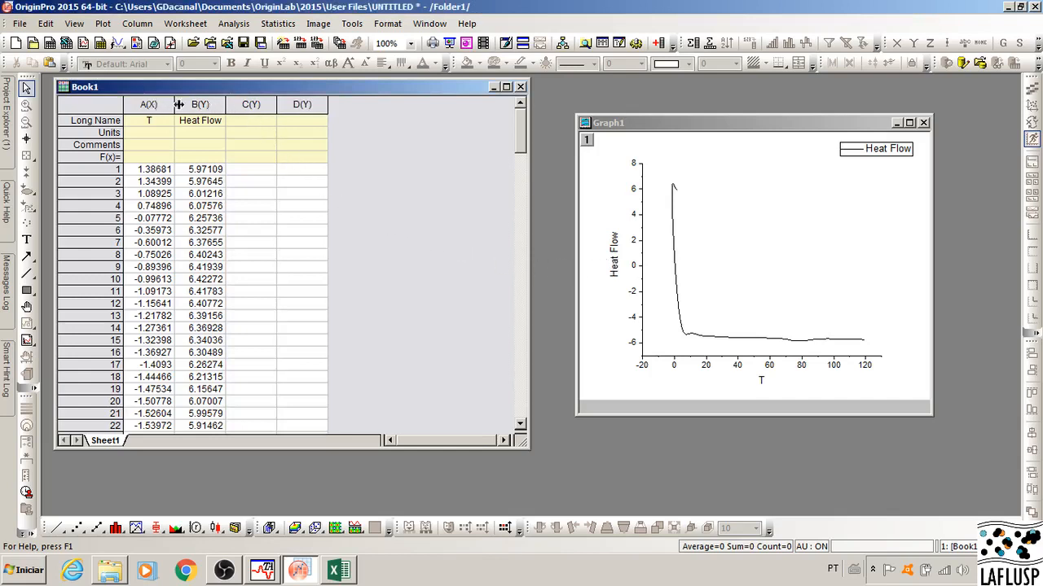
Step: Set column C as an X column and clear the column selection
click(250, 103)
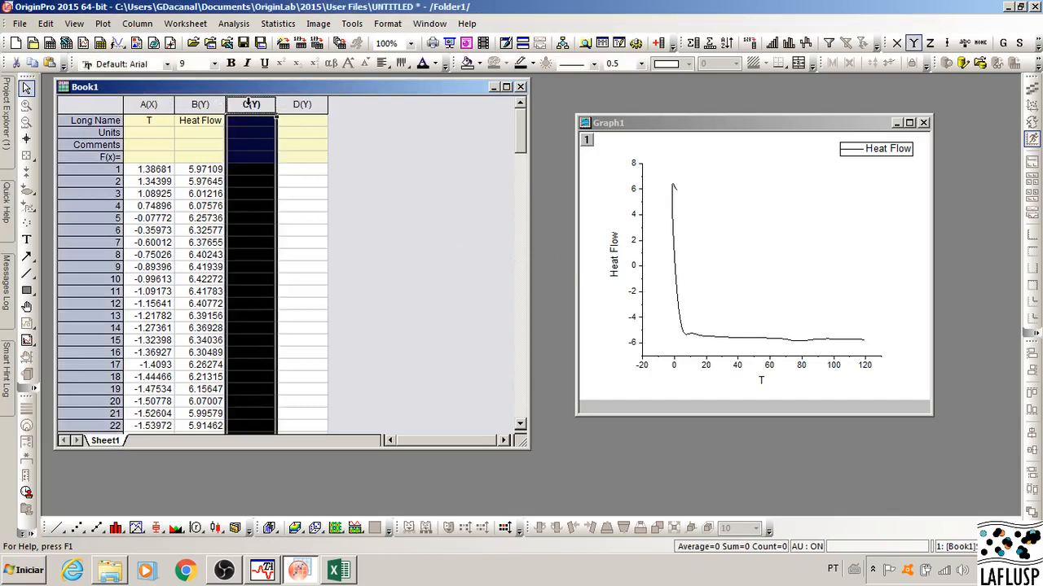
right_click(250, 104)
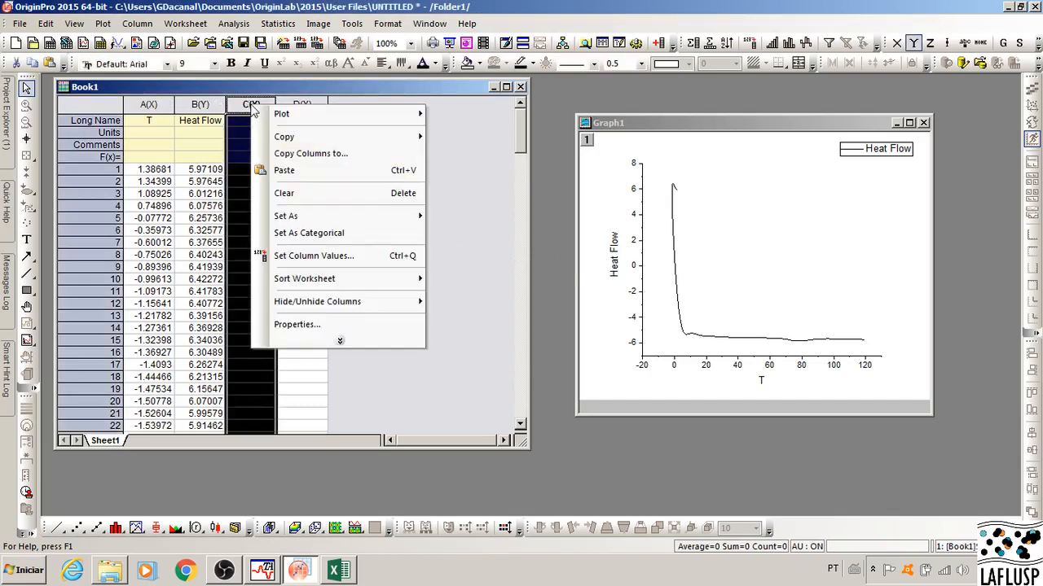
mouse_move(331, 220)
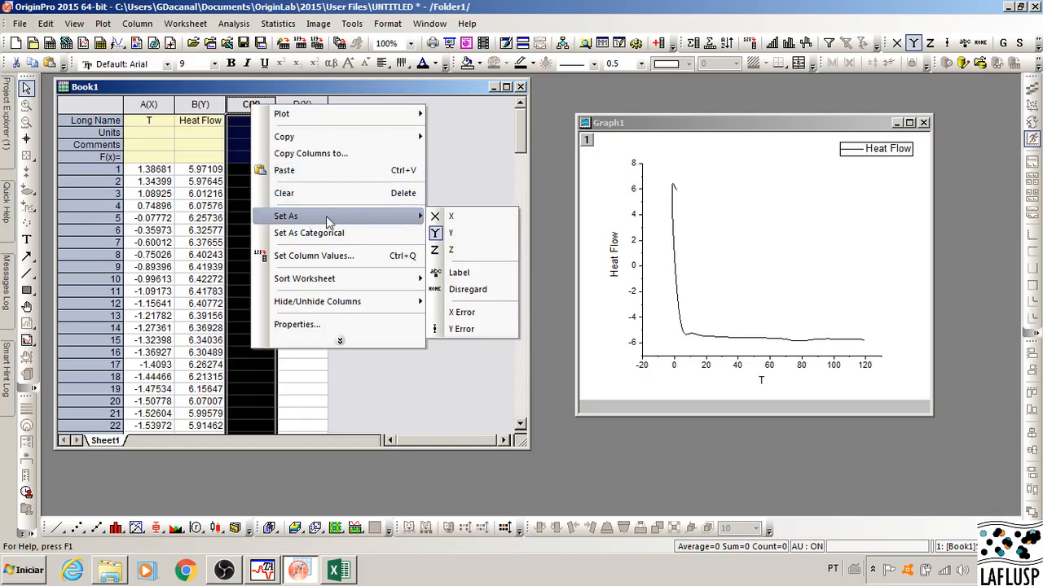
click(462, 216)
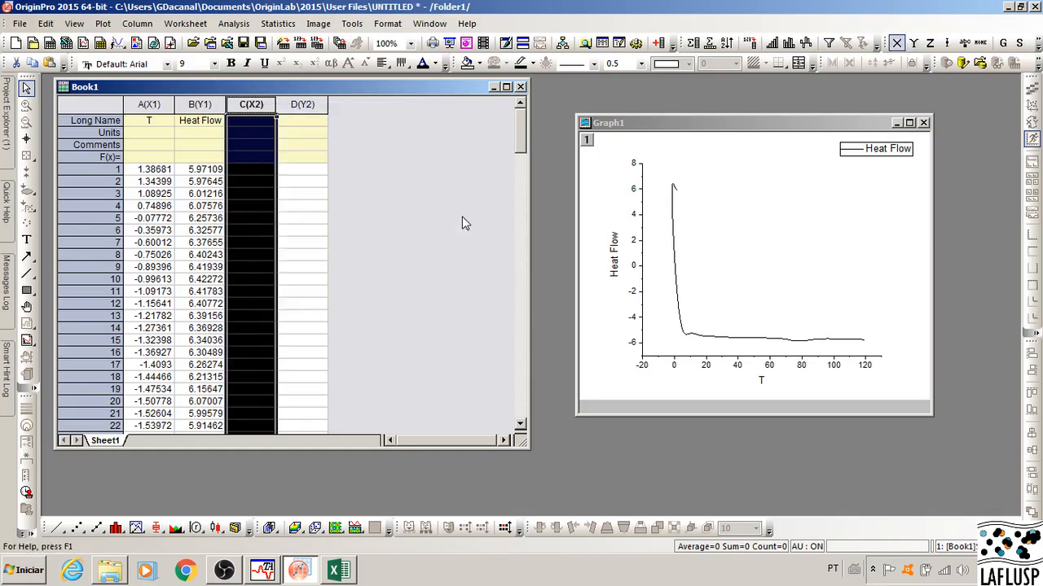
click(391, 206)
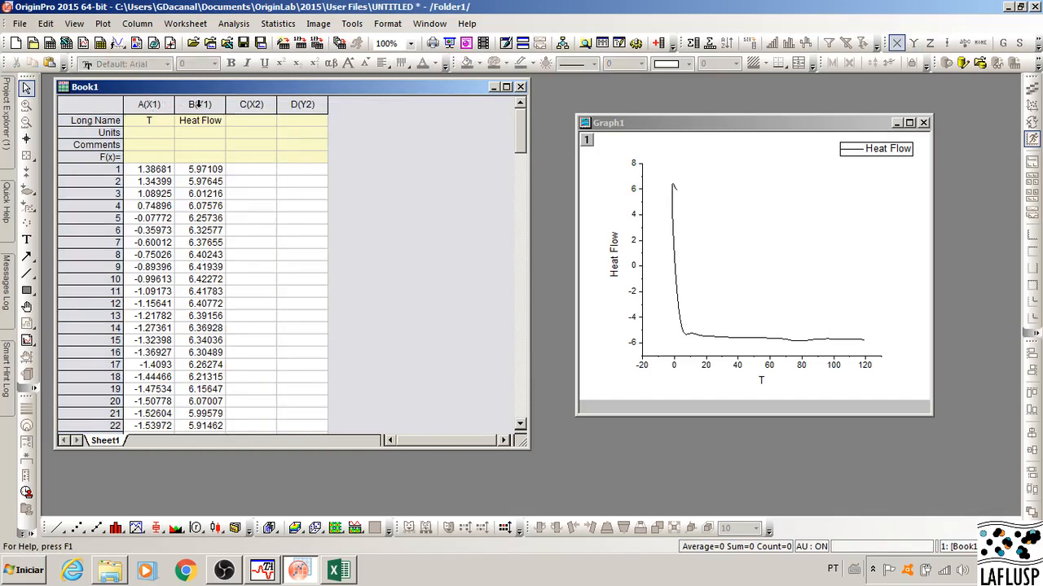
Step: Enter the long names T for column C and Heat flow for column D
click(259, 122)
text(T)
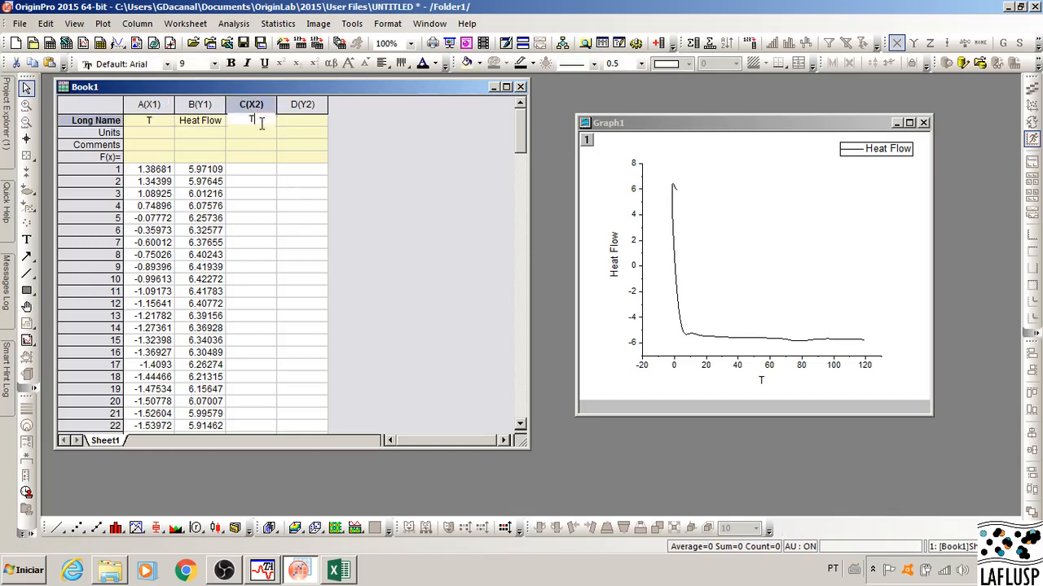
click(304, 122)
text(H)
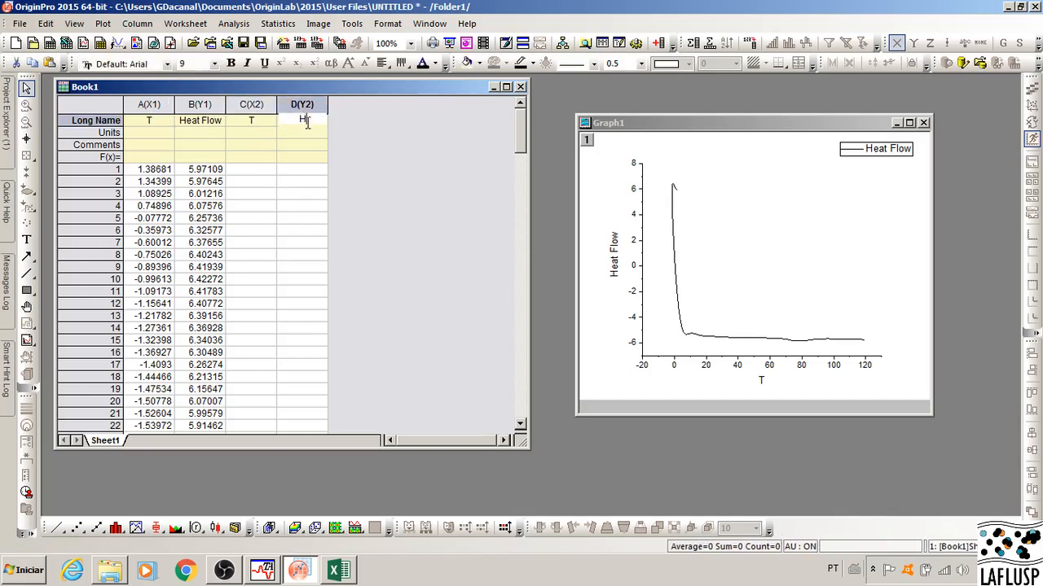
text(eat flow)
key(Return)
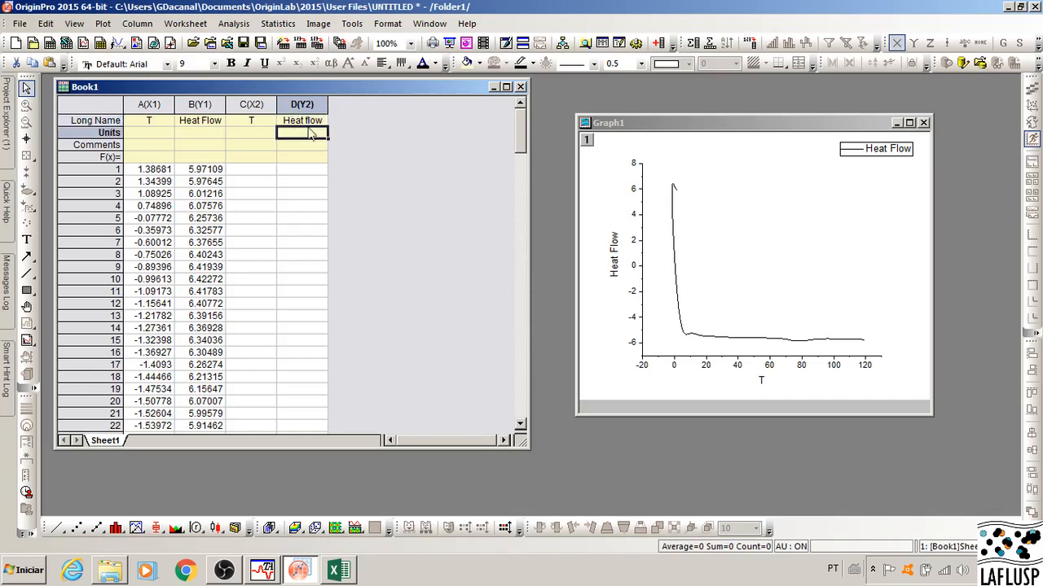
click(440, 172)
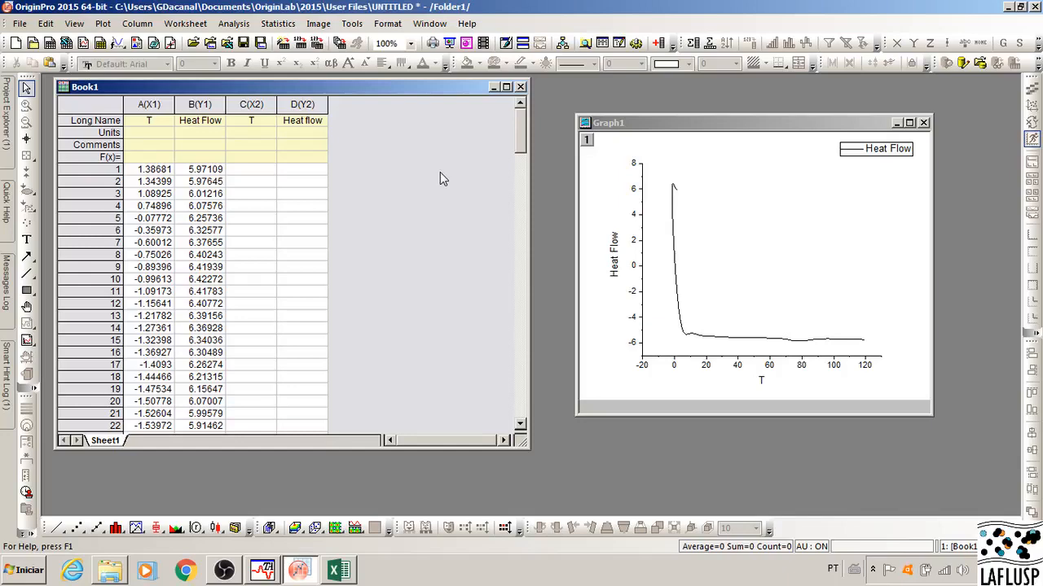
Step: Transfer the temperature and heat flow data from columns B and C of Excel's 50% 7Hz-1 sheet into Origin columns C and D, starting at row 1
click(339, 571)
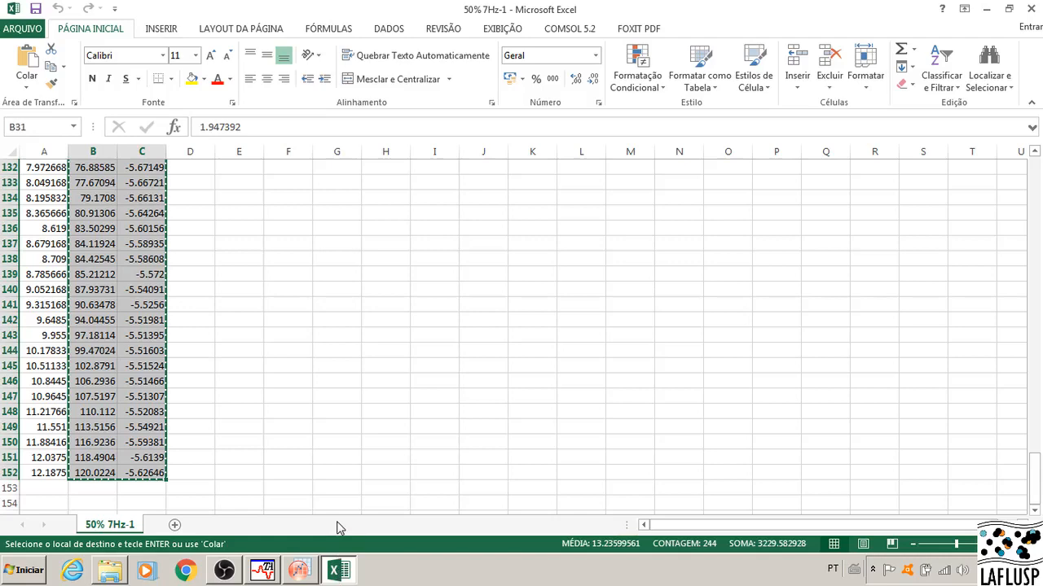
click(299, 570)
click(261, 171)
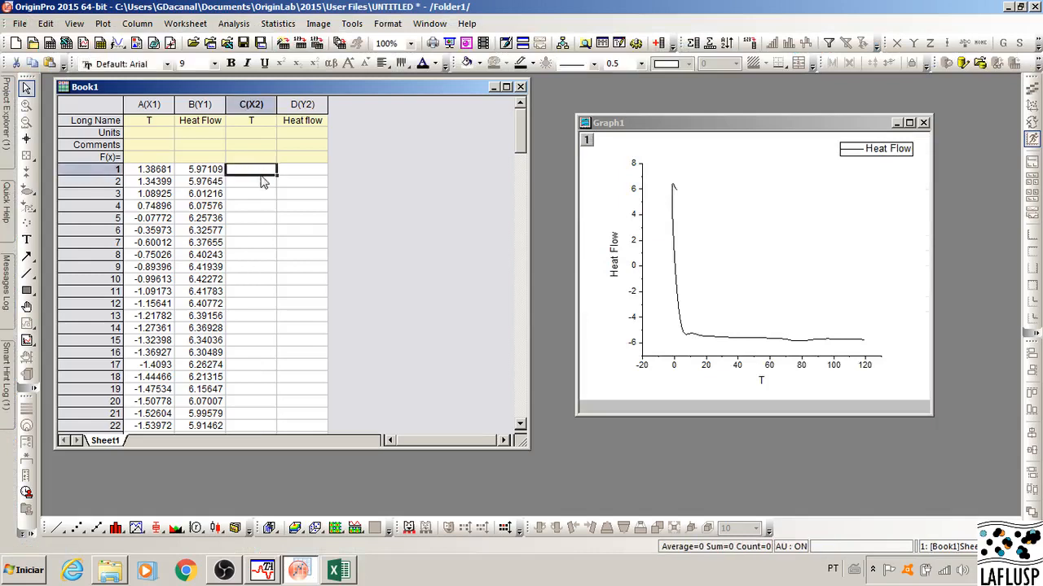
key(ctrl+v)
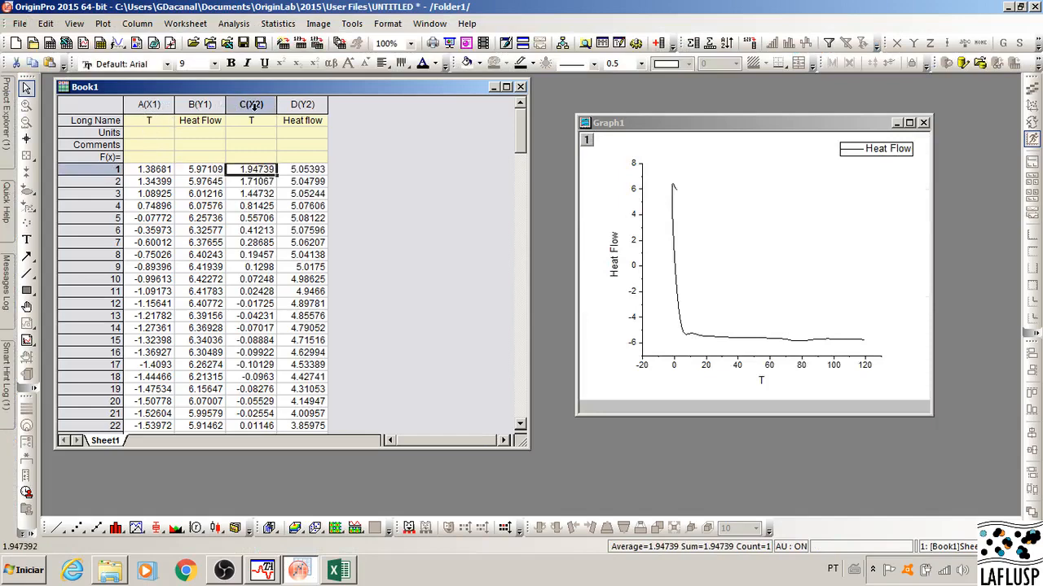
Step: Plot worksheet columns A to D together as a line graph
drag(162, 105, 305, 106)
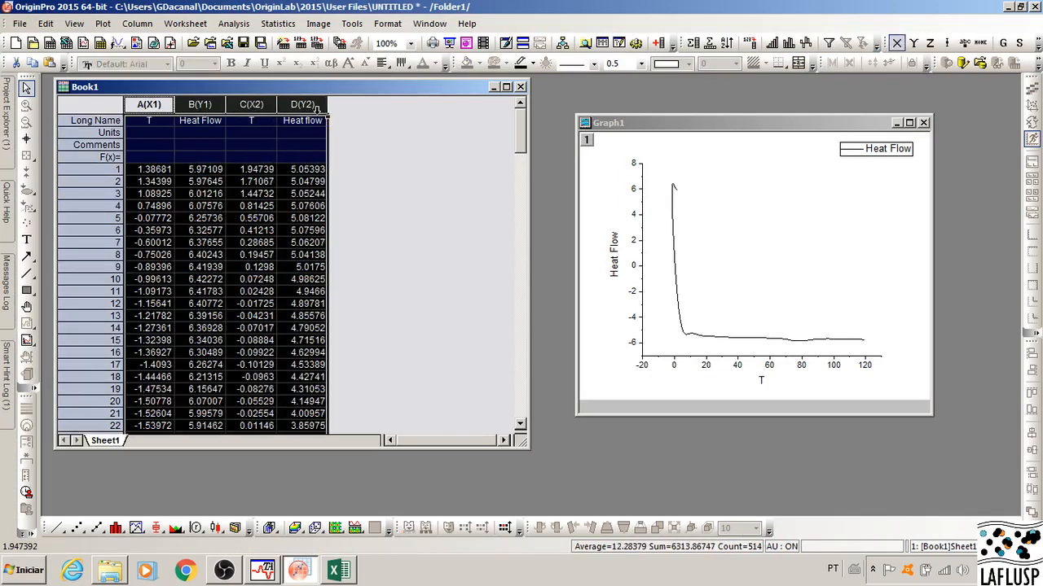
click(103, 23)
mouse_move(122, 43)
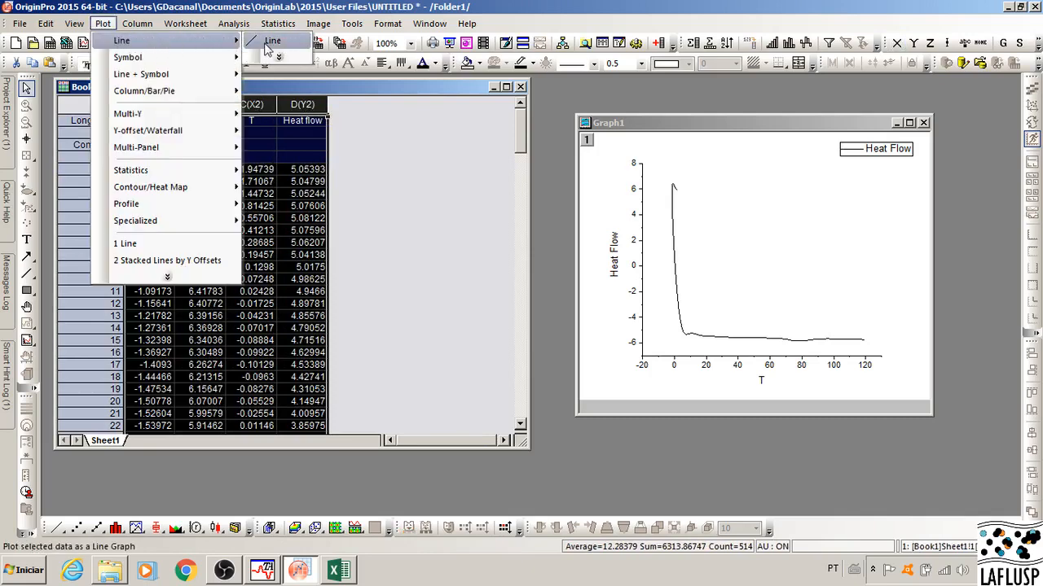
click(272, 41)
drag(369, 249, 407, 163)
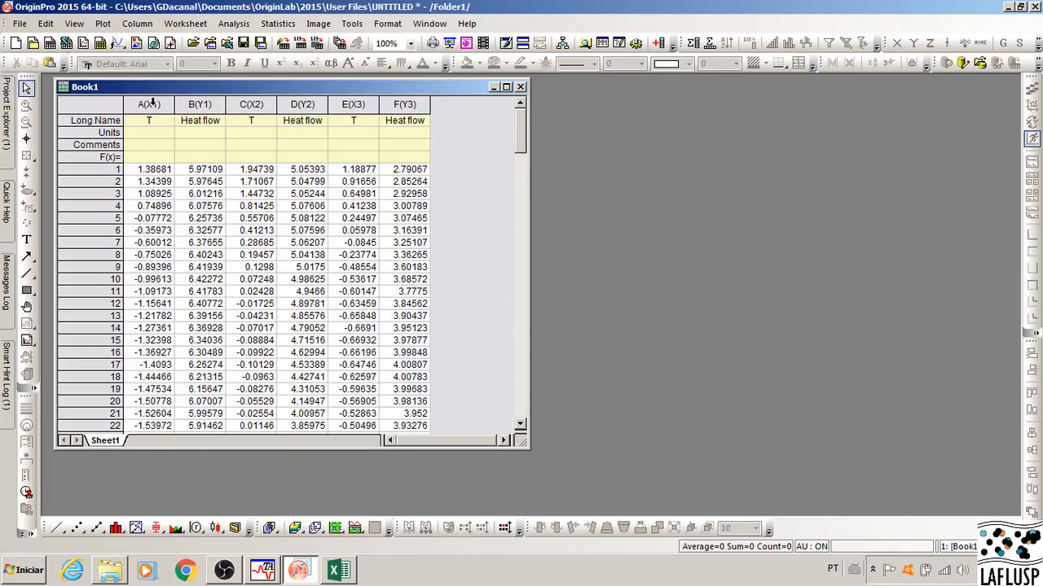
Step: Plot worksheet columns A to F together as a line graph, then enlarge and reposition the graph window
drag(150, 102, 389, 103)
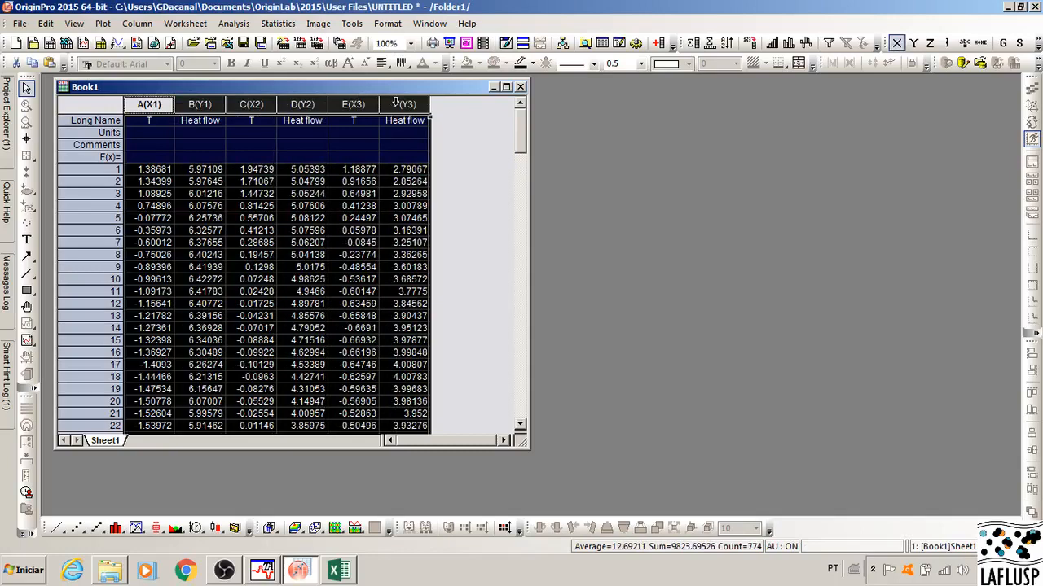
click(103, 23)
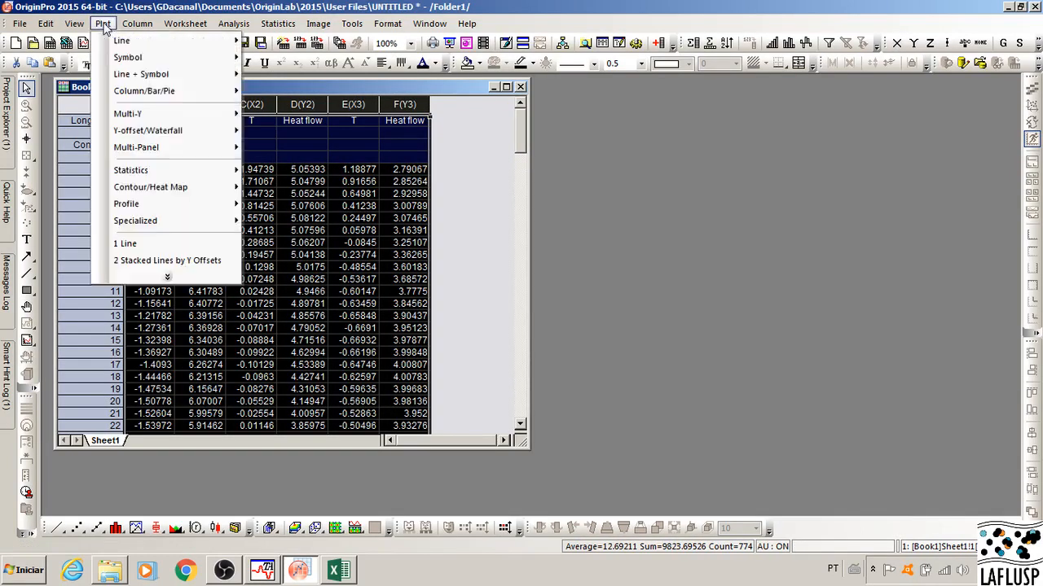
mouse_move(130, 24)
mouse_move(166, 42)
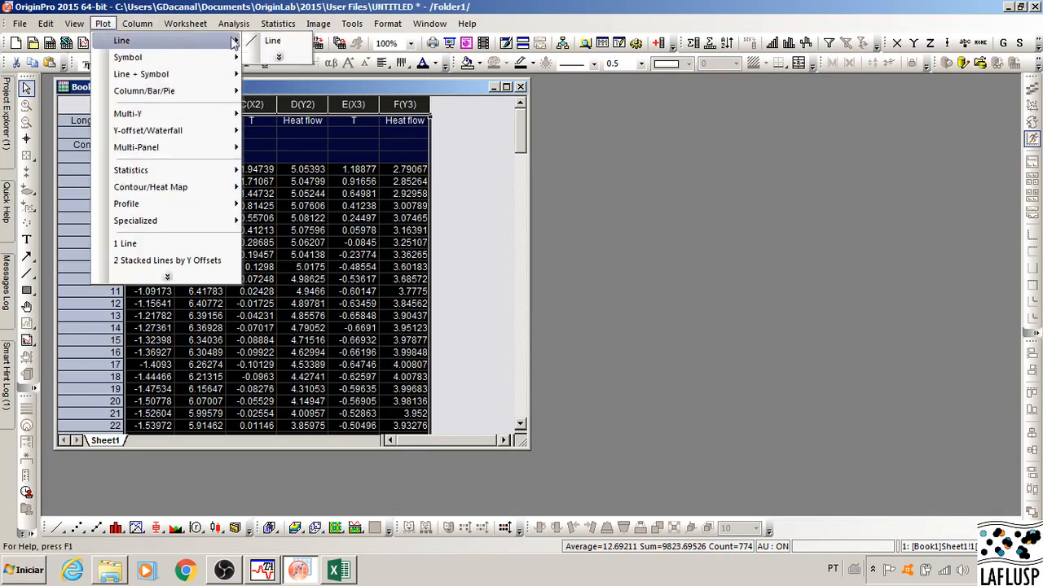
click(273, 44)
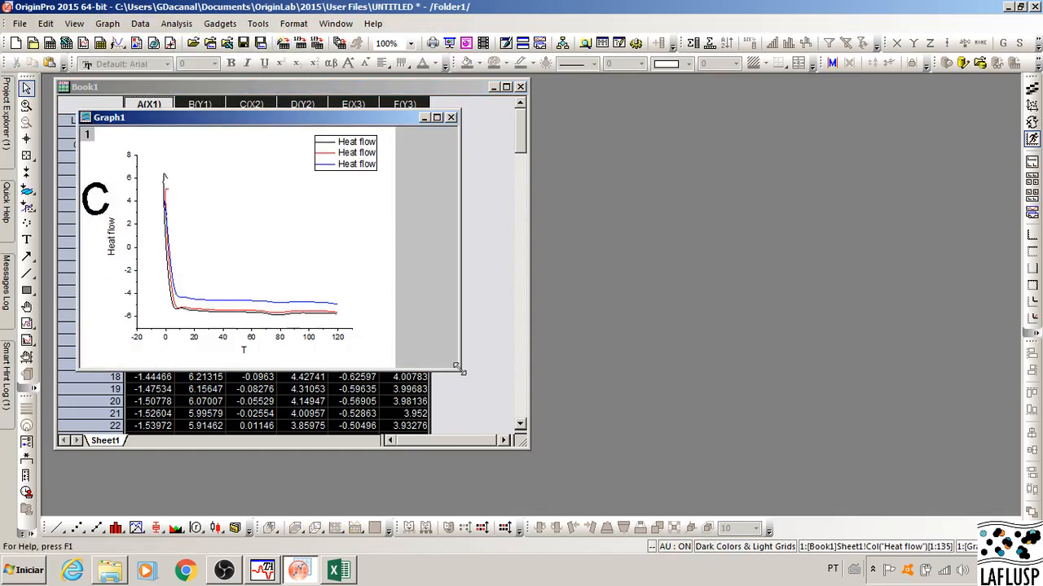
drag(461, 371, 551, 458)
drag(381, 118, 448, 102)
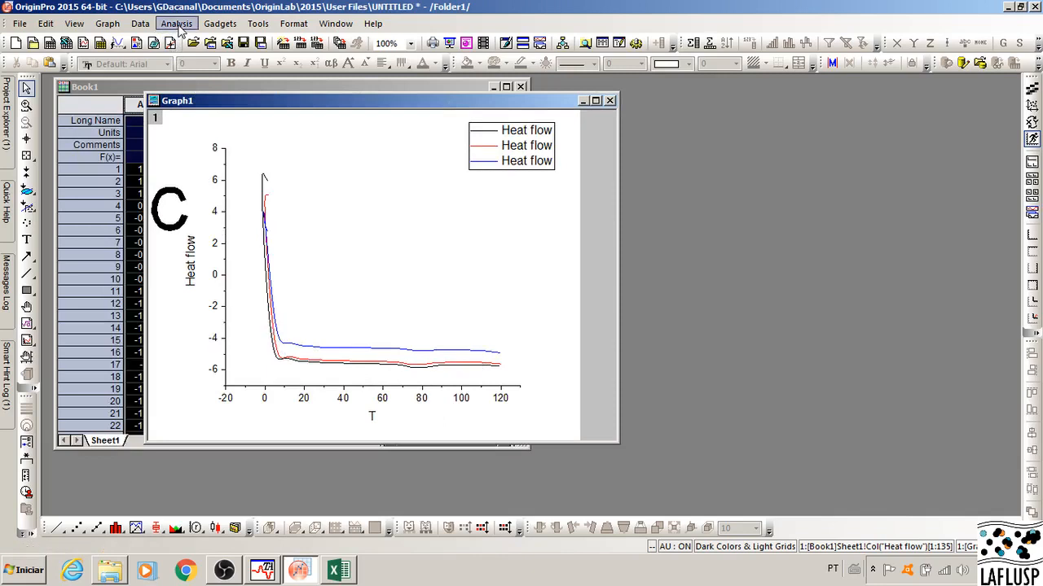
Step: Apply a constant offset to the grouped data in the graph layer
click(106, 25)
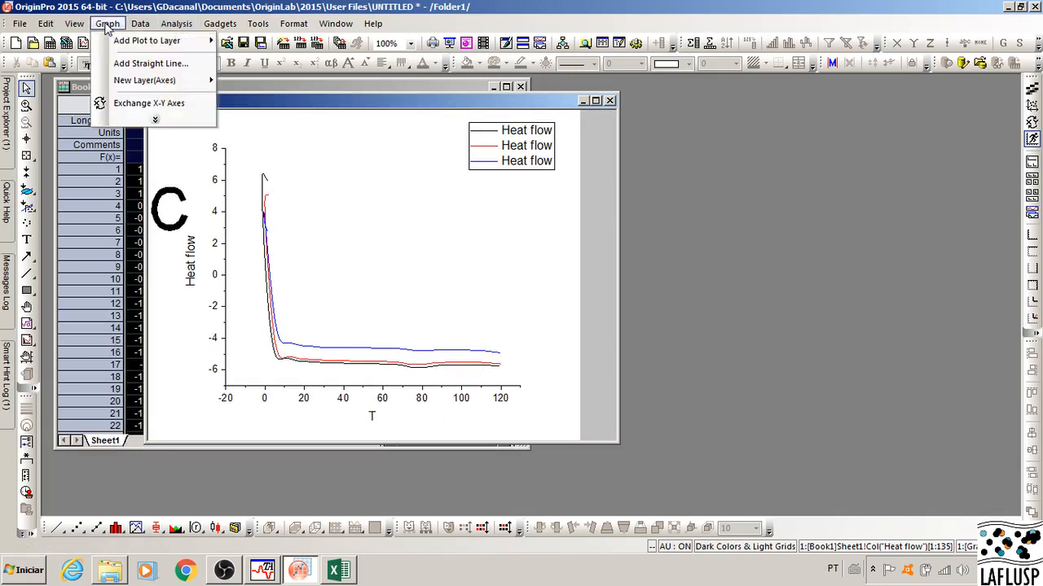
click(152, 120)
mouse_move(218, 499)
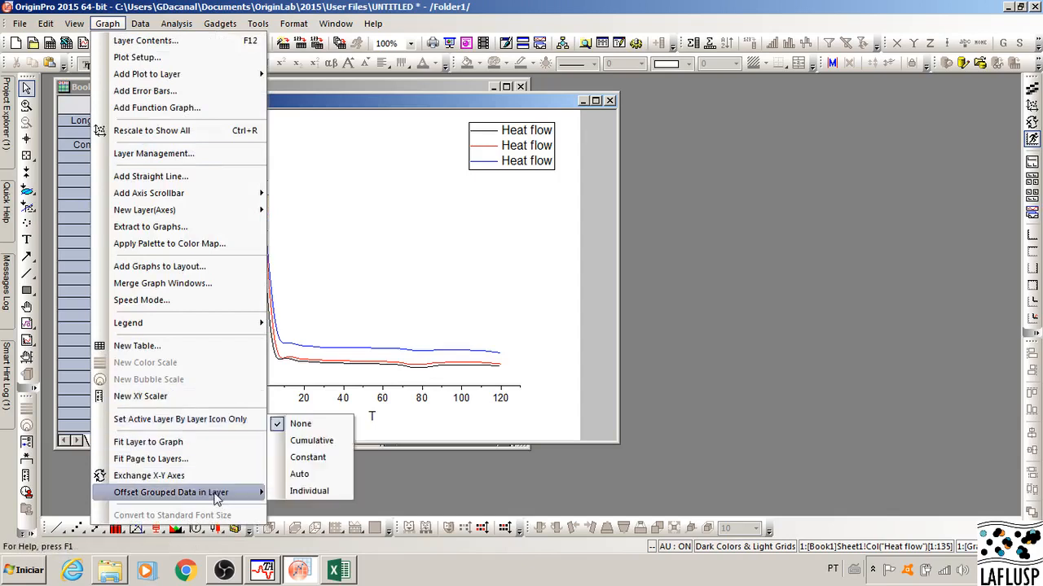
click(314, 459)
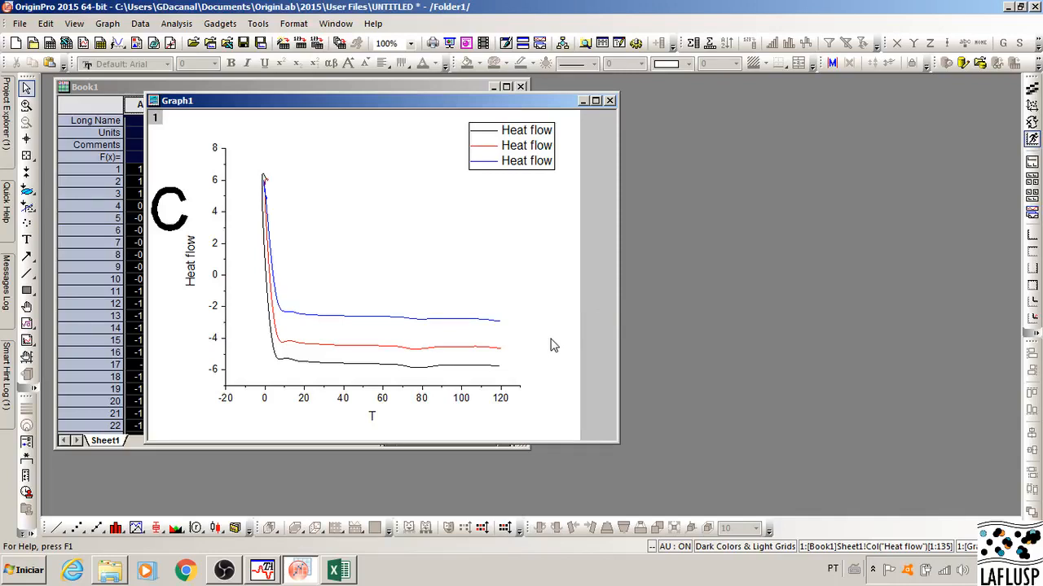
Step: Set the graph's X axis scale to run from 20 to 120
double_click(385, 399)
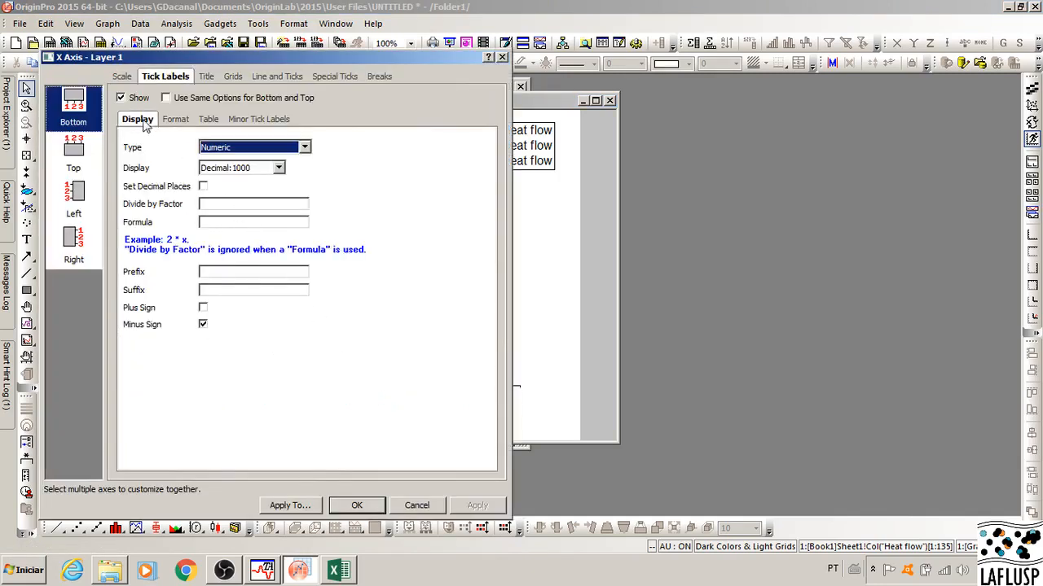
click(125, 77)
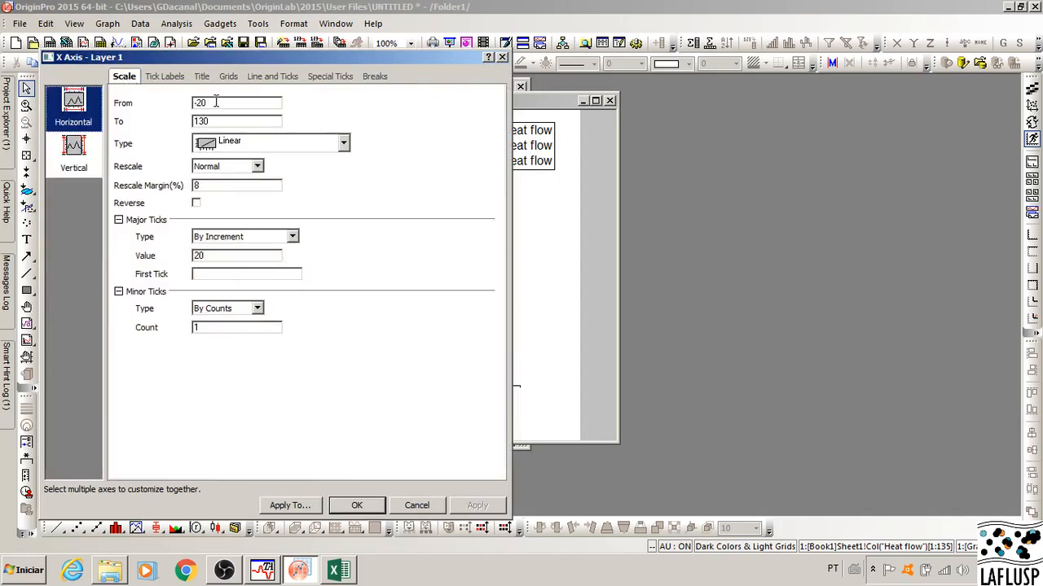
drag(217, 103, 171, 102)
text(2)
drag(225, 121, 204, 119)
click(359, 506)
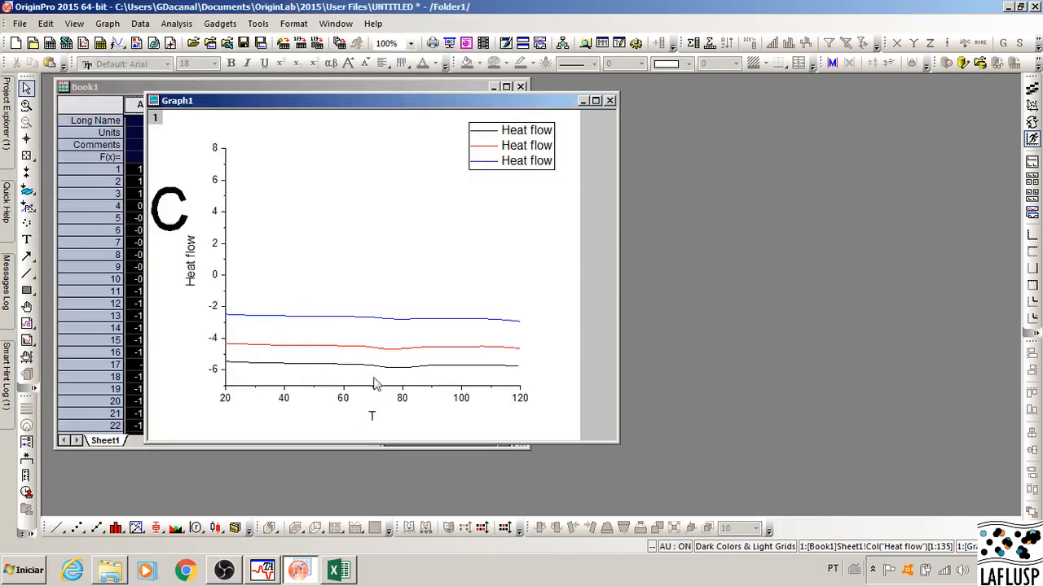
Step: Set the upper limit of the graph's Y axis scale to 0
double_click(216, 279)
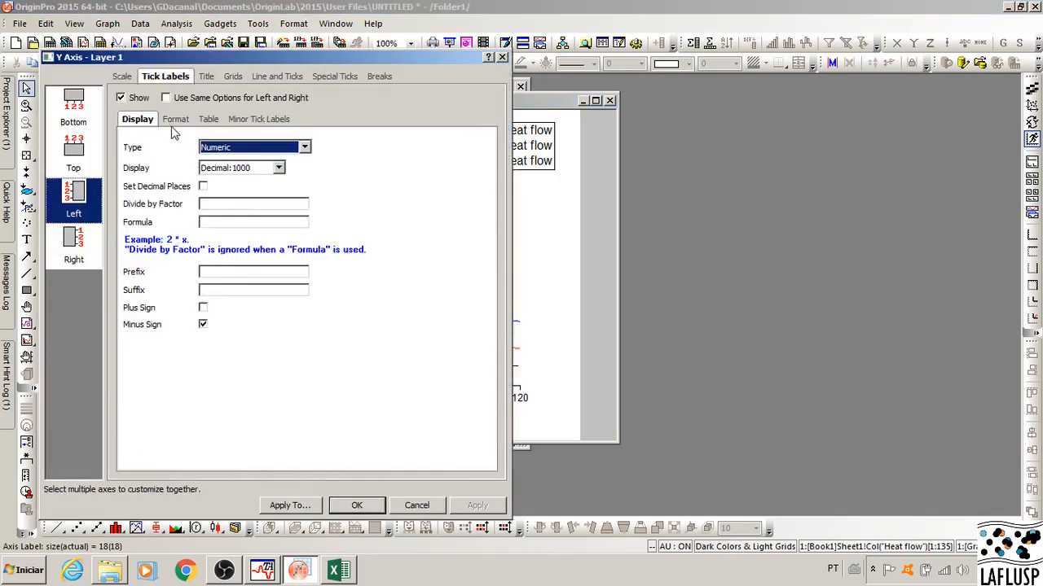
click(127, 80)
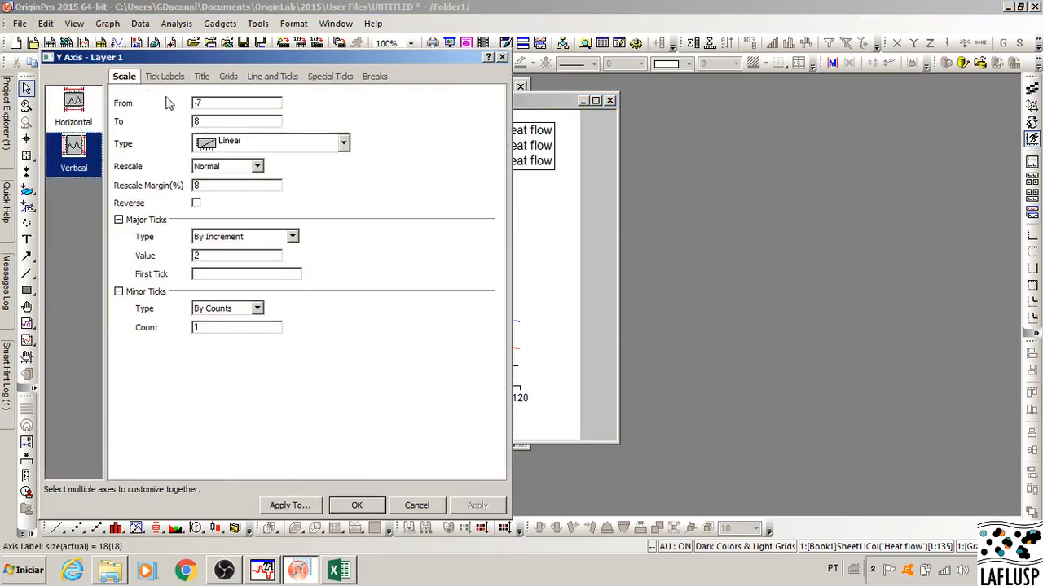
drag(226, 60, 561, 53)
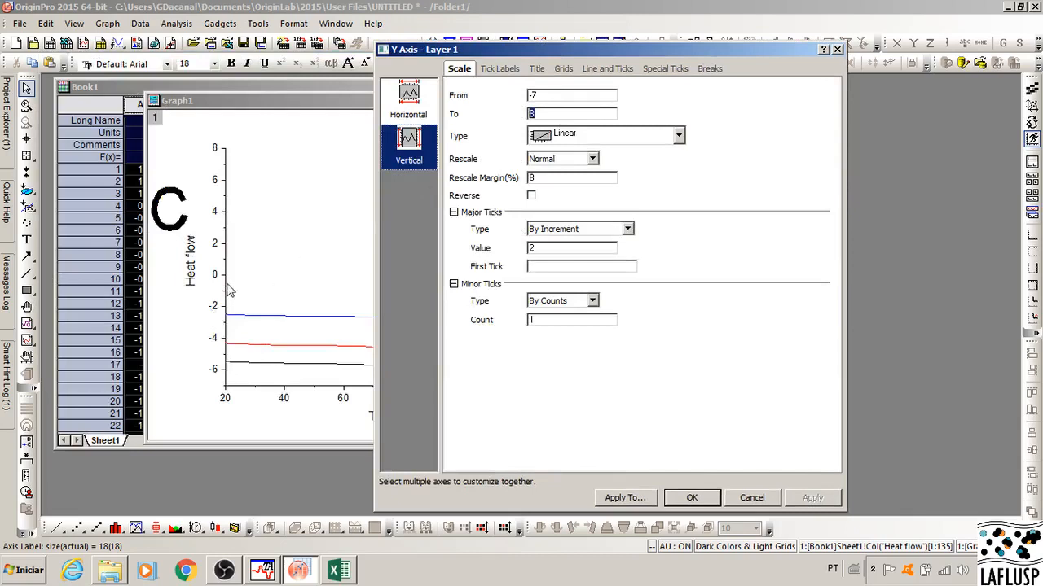
text(0)
click(692, 497)
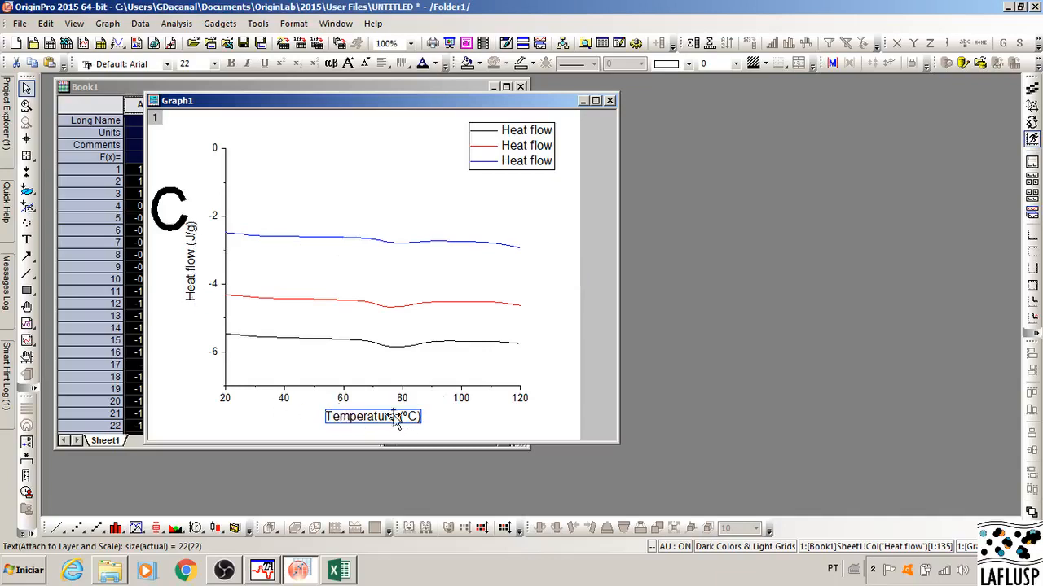
Step: Rename the three legend entries to Exp1, Exp2 and Exp3
double_click(525, 140)
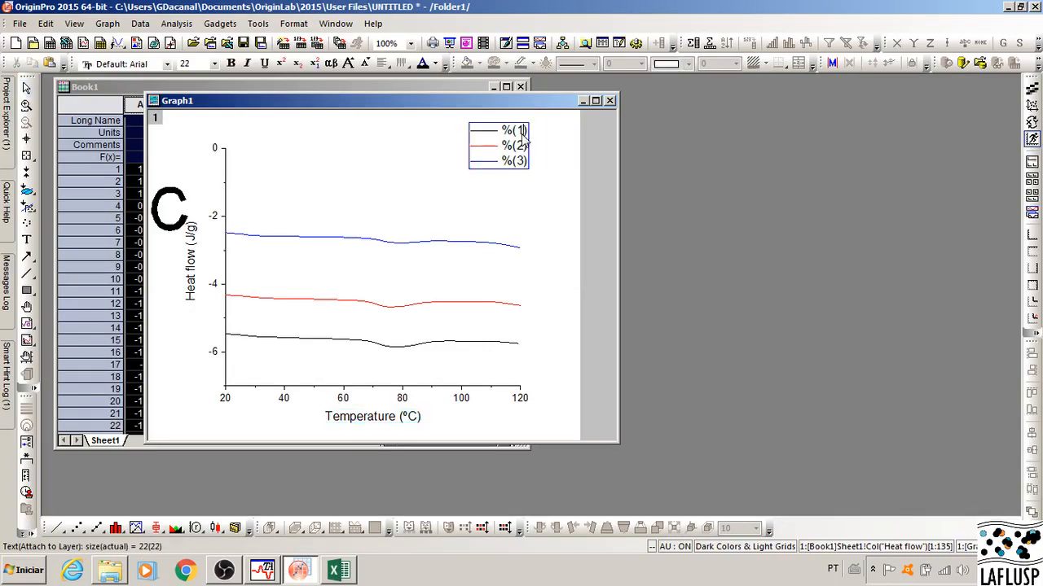
drag(502, 130, 530, 132)
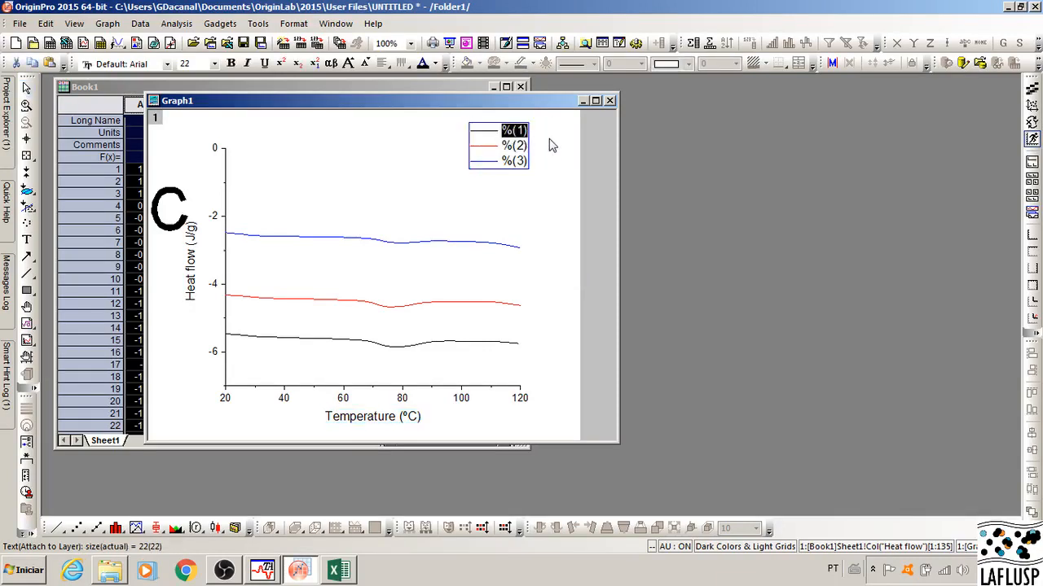
text(Exp1)
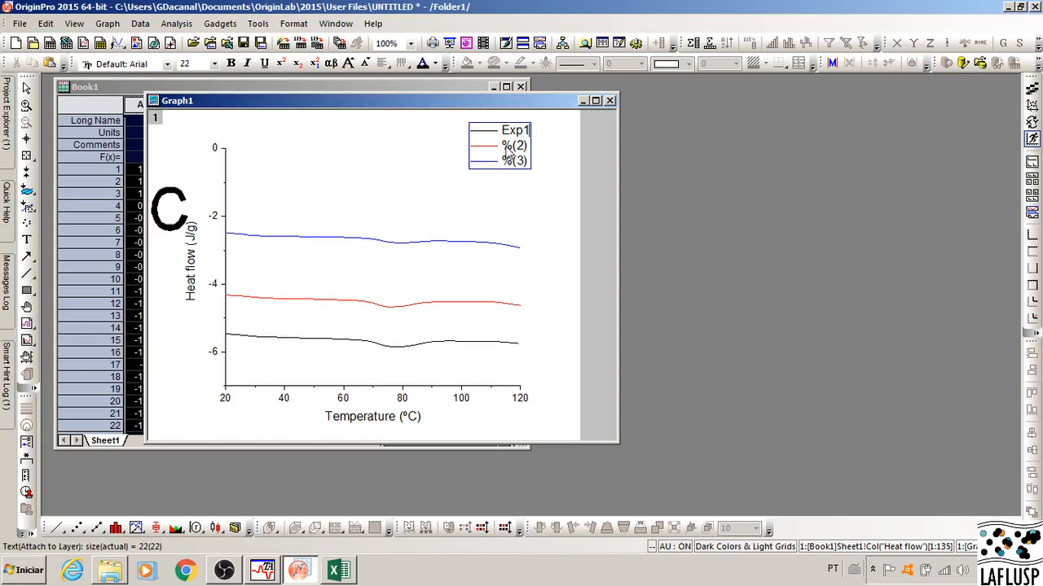
drag(502, 146, 528, 146)
text(Exp2)
drag(500, 163, 539, 167)
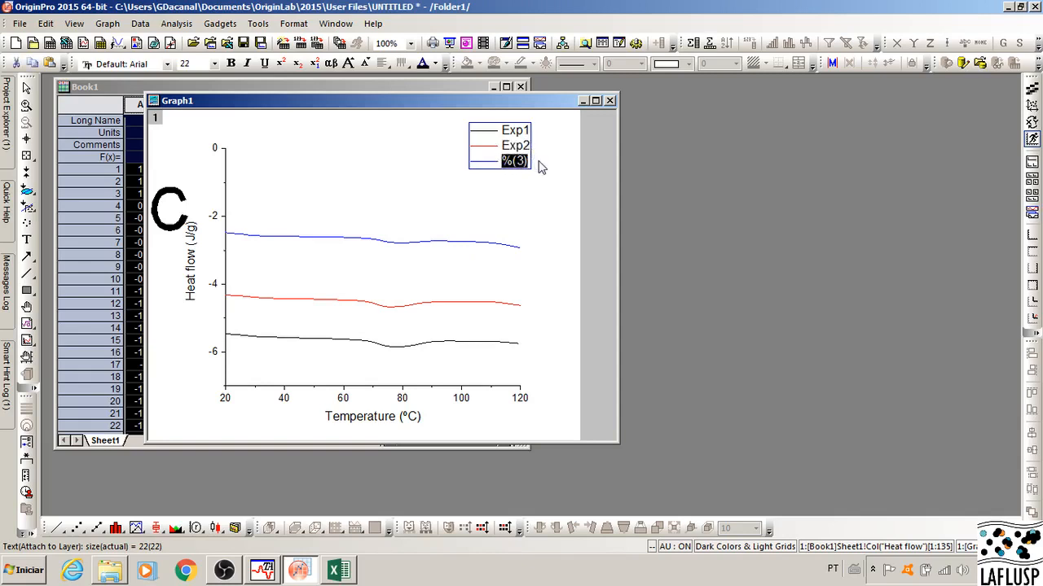
text(Exp3)
click(590, 190)
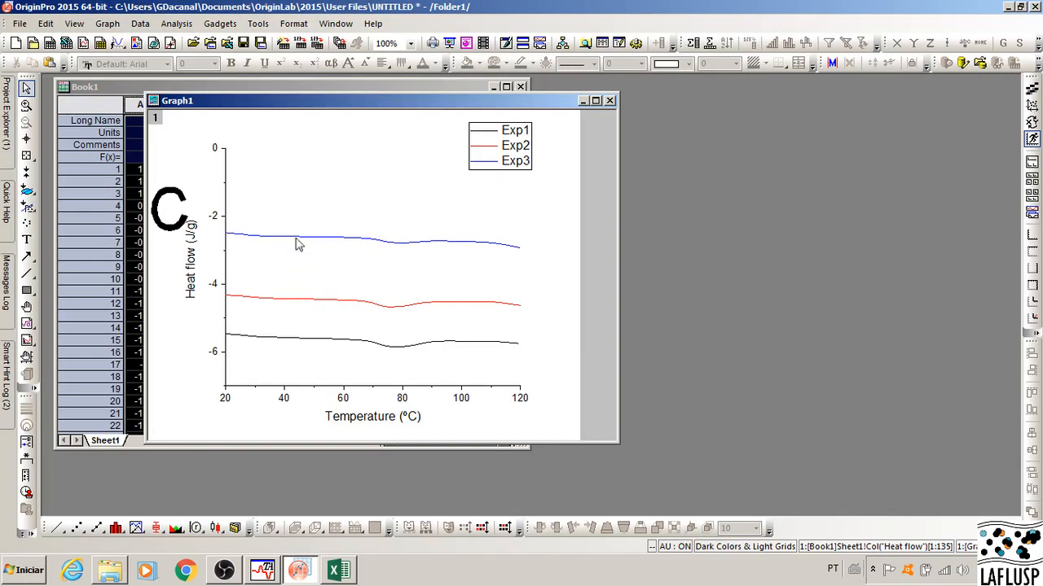
Step: Set the constant offset between the curves in Layer1 to 0.5
right_click(336, 204)
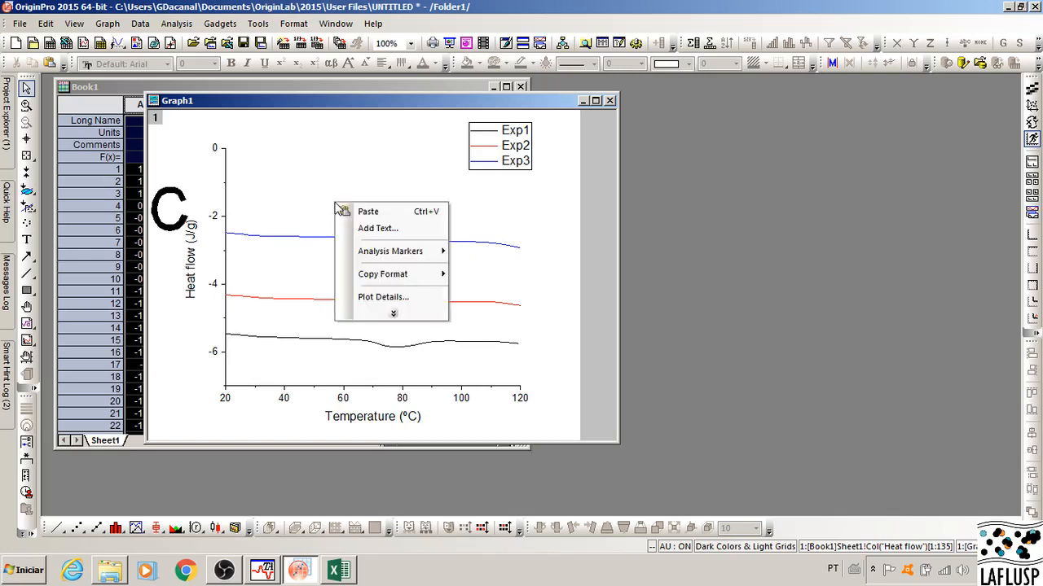
click(383, 298)
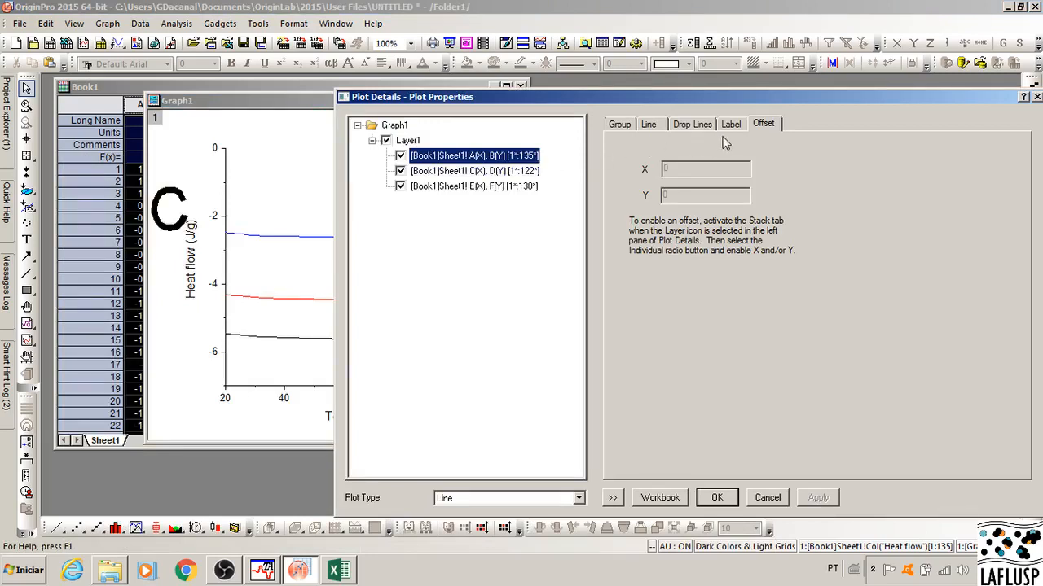
click(407, 140)
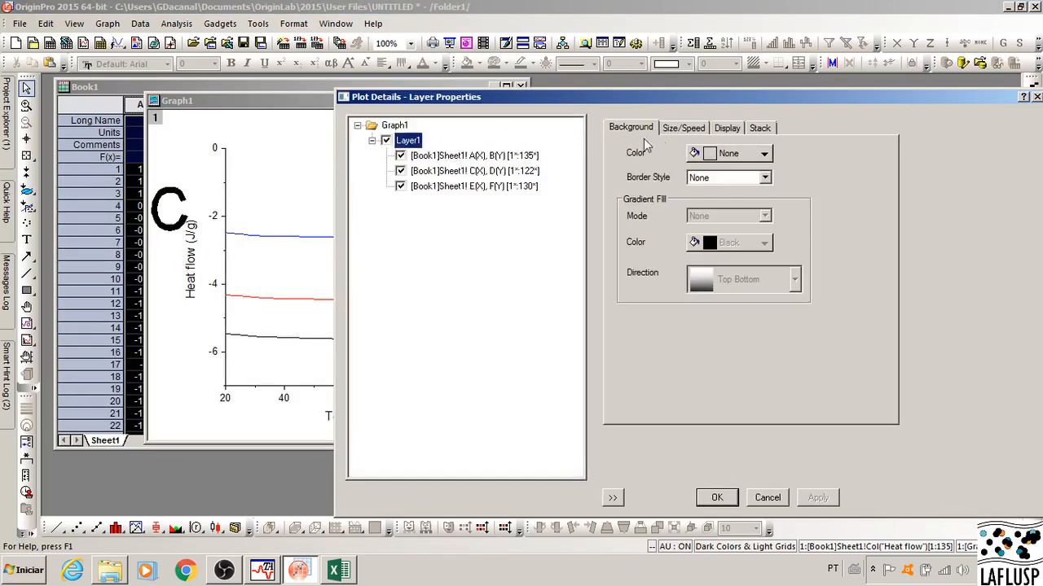
click(764, 131)
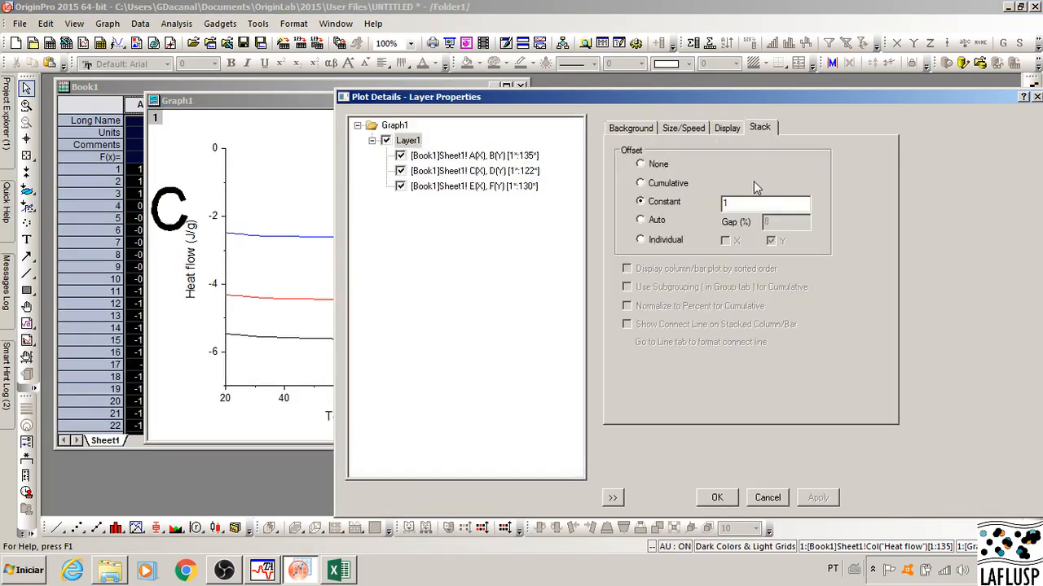
drag(737, 203, 713, 203)
text(0.5)
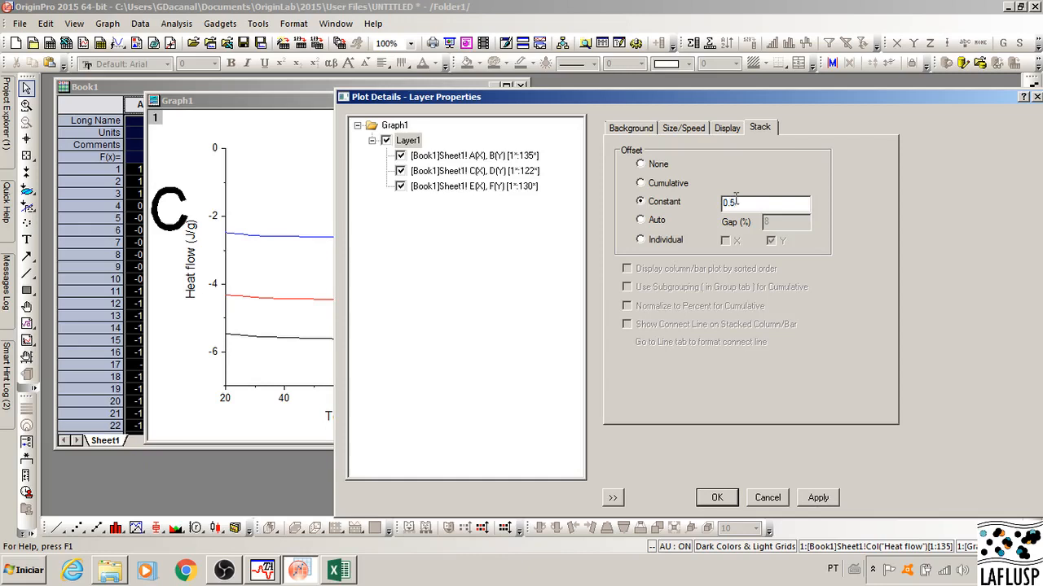
click(821, 497)
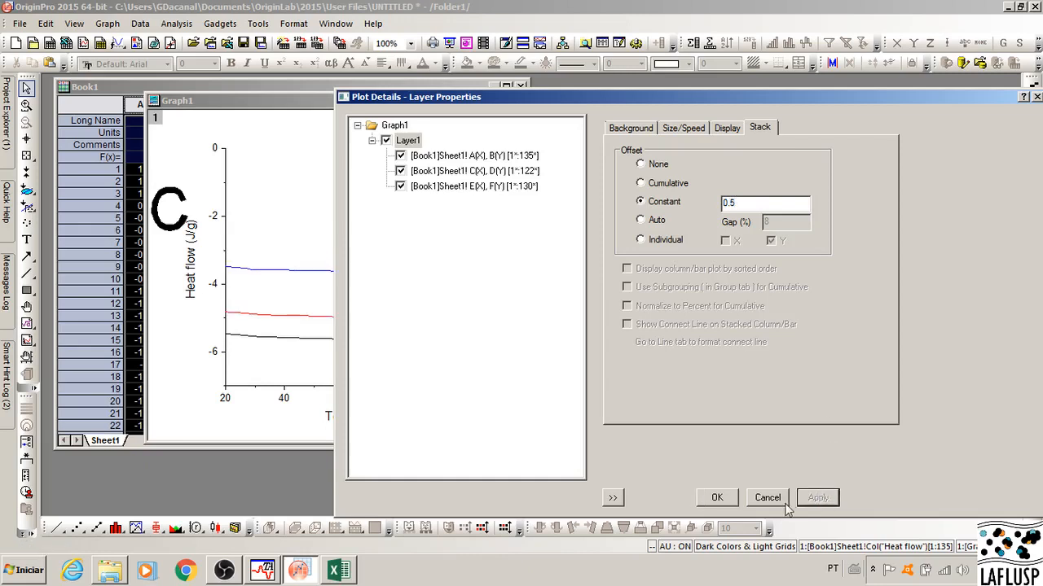
click(717, 499)
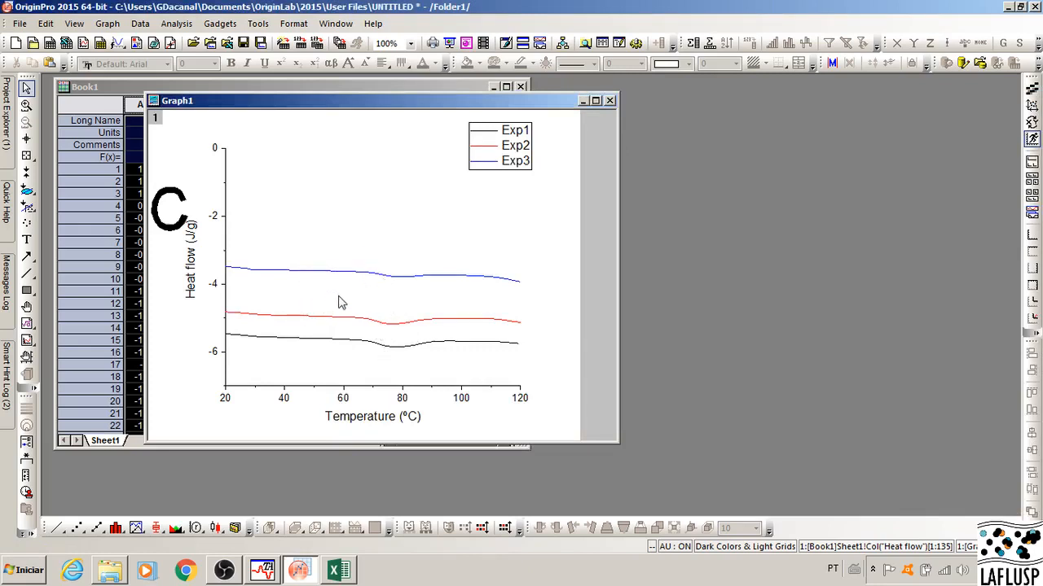
Step: Switch the Layer1 stack offset to Individual with only the Y offset enabled, and apply it
right_click(360, 234)
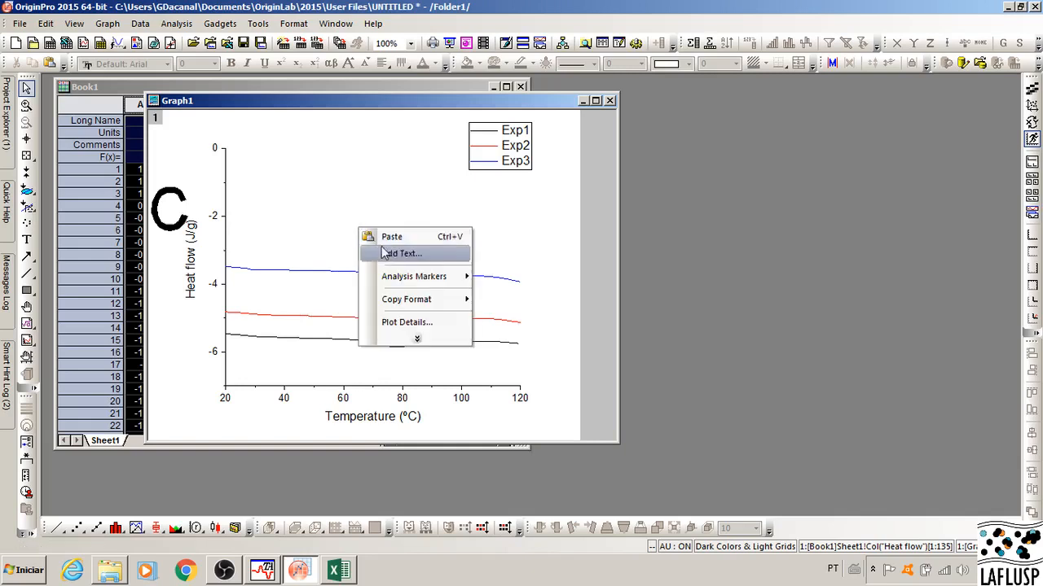
click(406, 322)
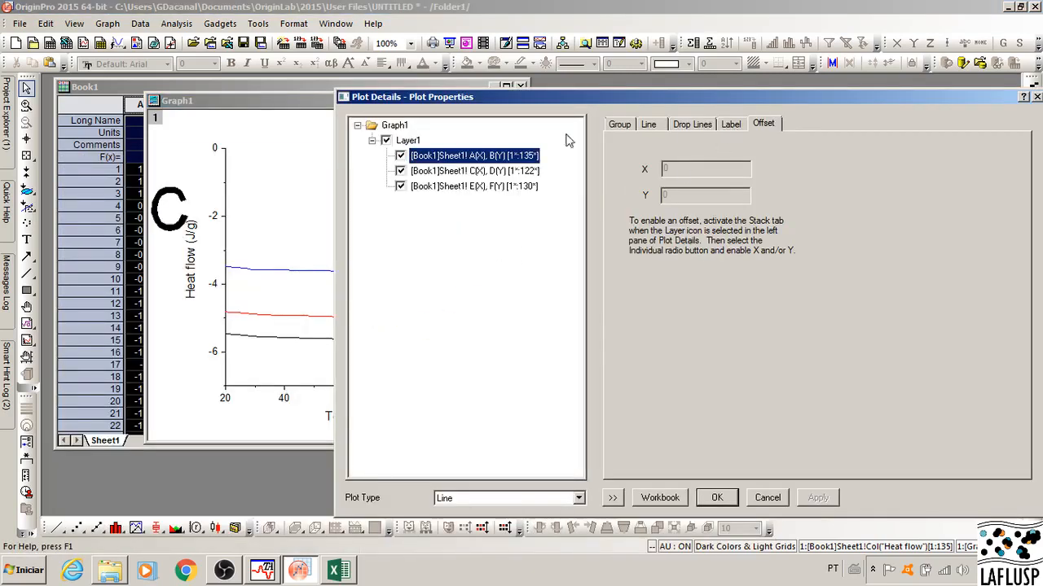
click(619, 128)
click(408, 141)
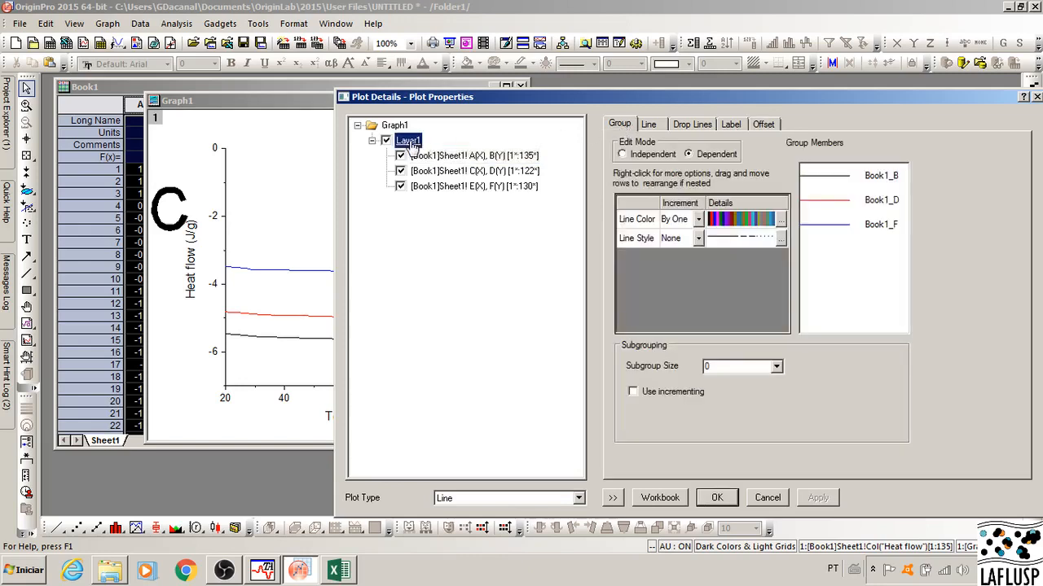
click(761, 129)
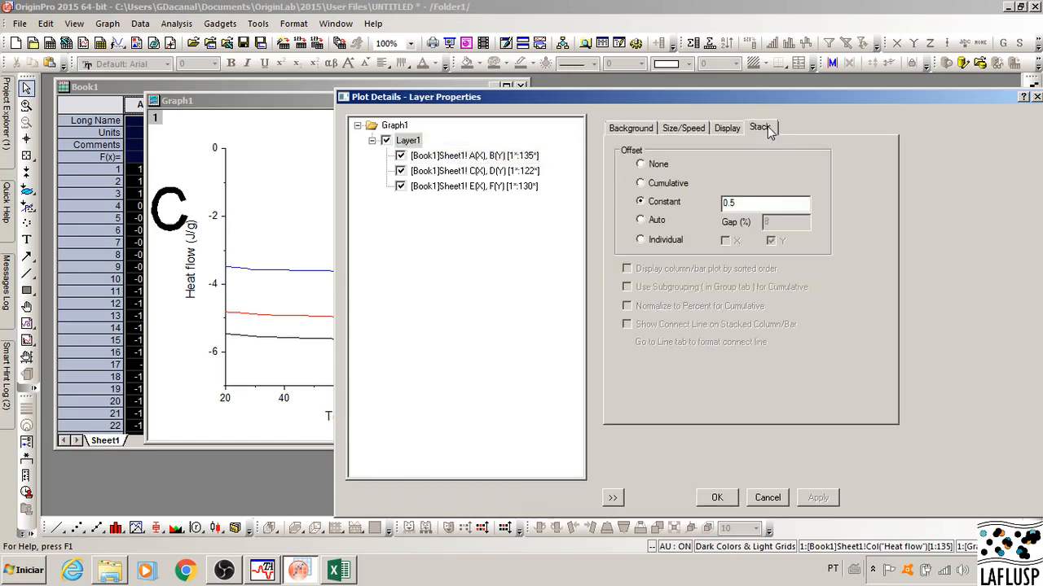
click(641, 240)
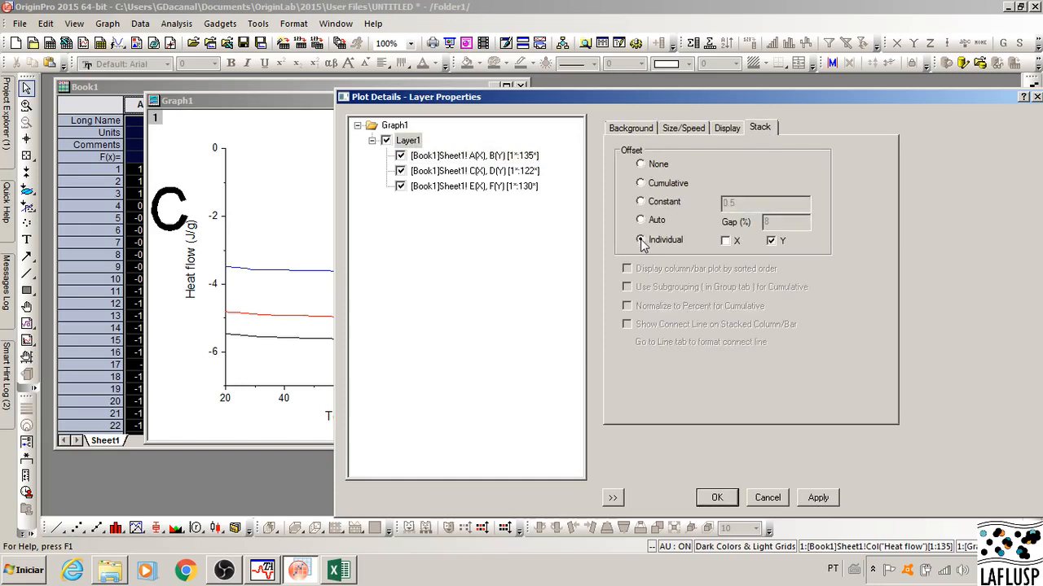
click(819, 499)
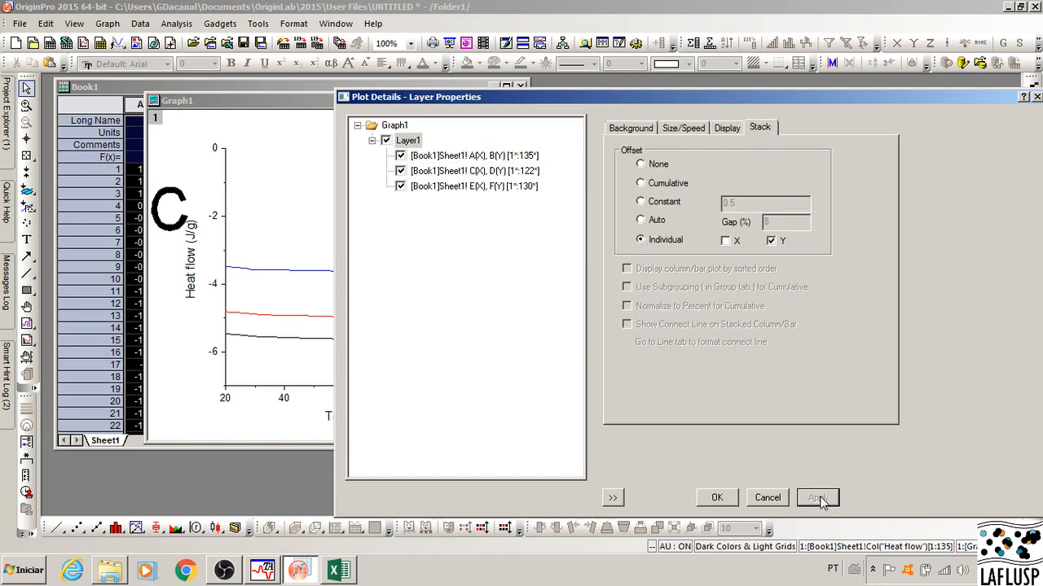
Step: Check the individual Y offset of each of the three curves, from A(X), B(Y) through E(X), F(Y)
click(498, 156)
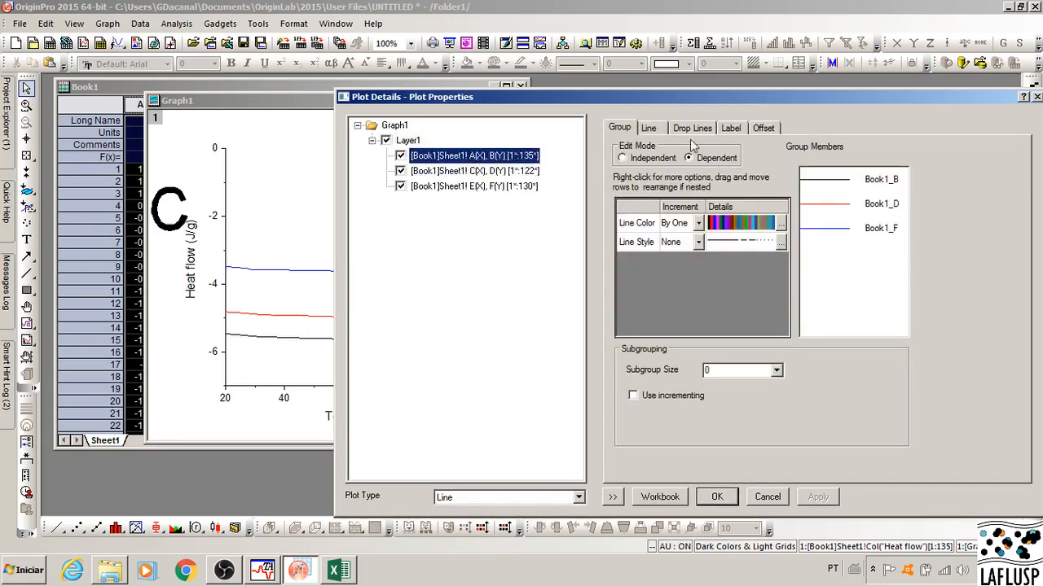
click(766, 128)
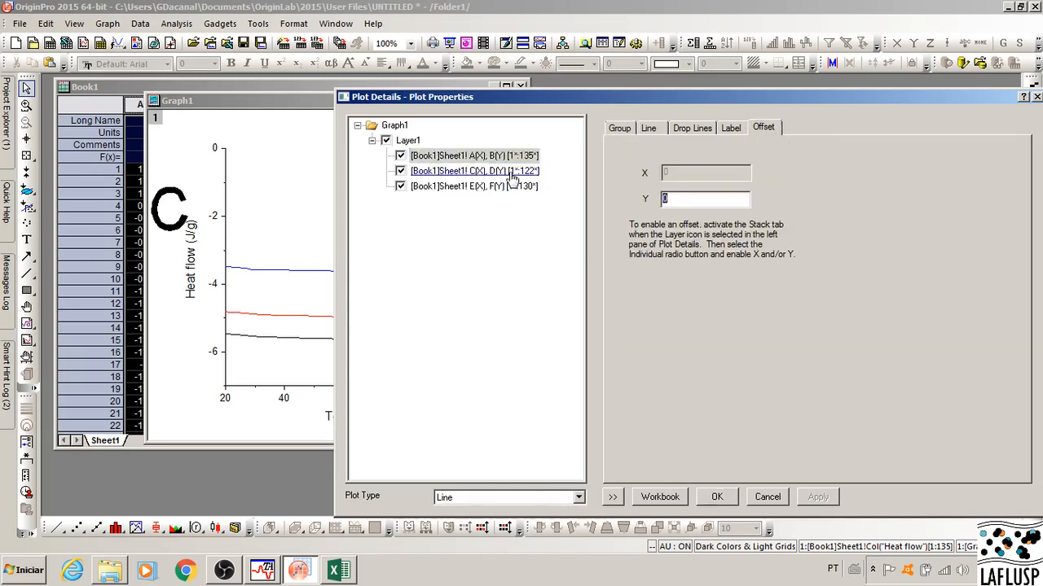
click(495, 176)
text(0.5)
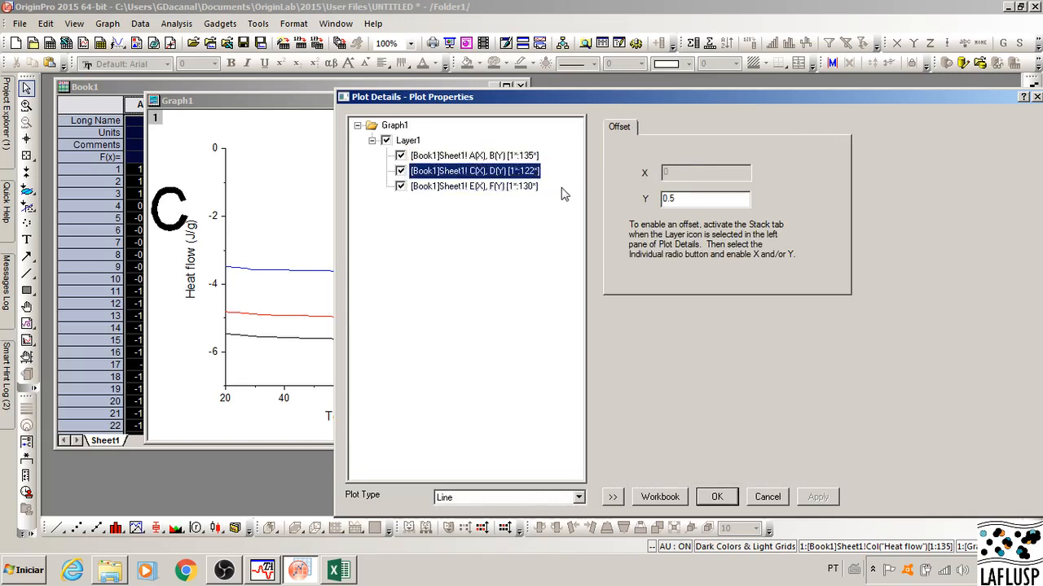
click(503, 188)
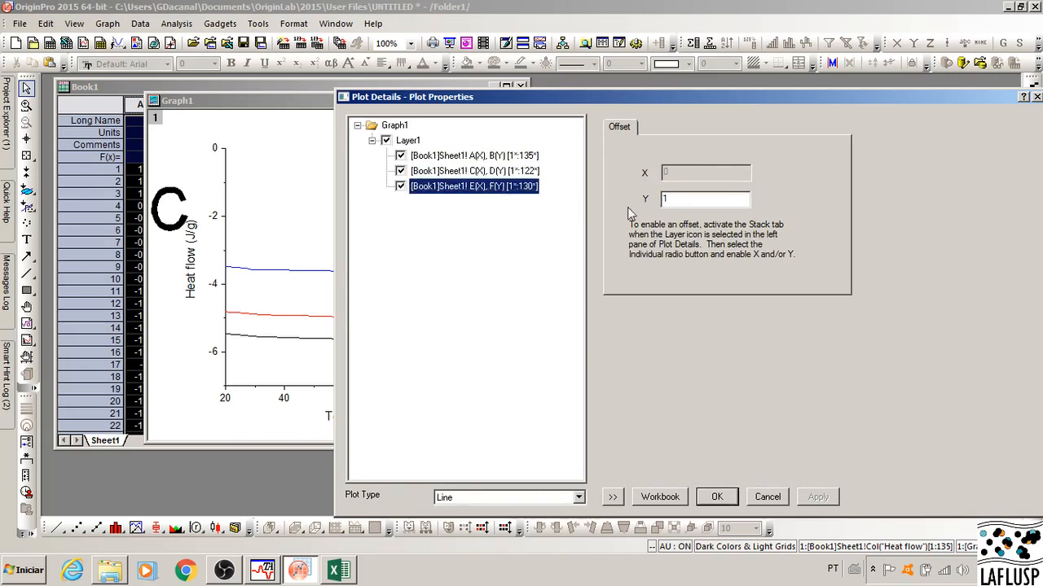
Step: Try Y offsets of 0.8, 0.7 and 0.5 in turn on the E(X), F(Y) curve
drag(691, 199, 656, 199)
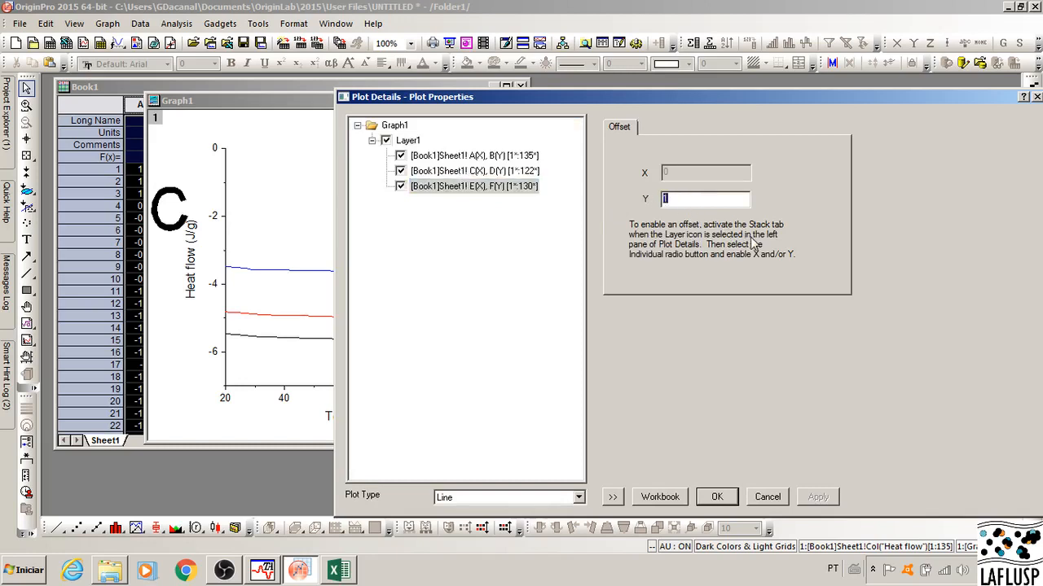
text(0.8)
click(818, 499)
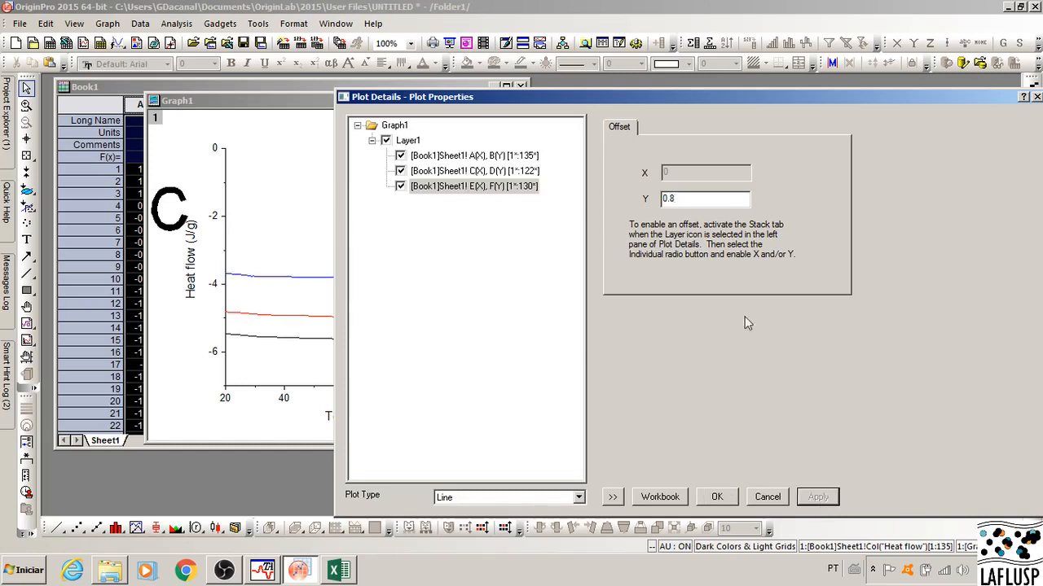
double_click(684, 202)
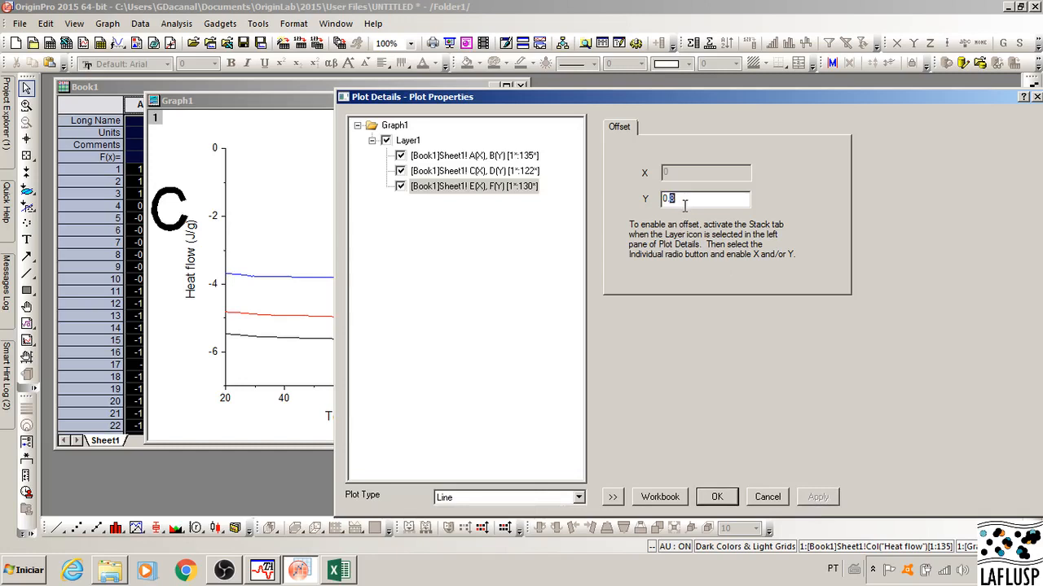
text(7)
click(833, 499)
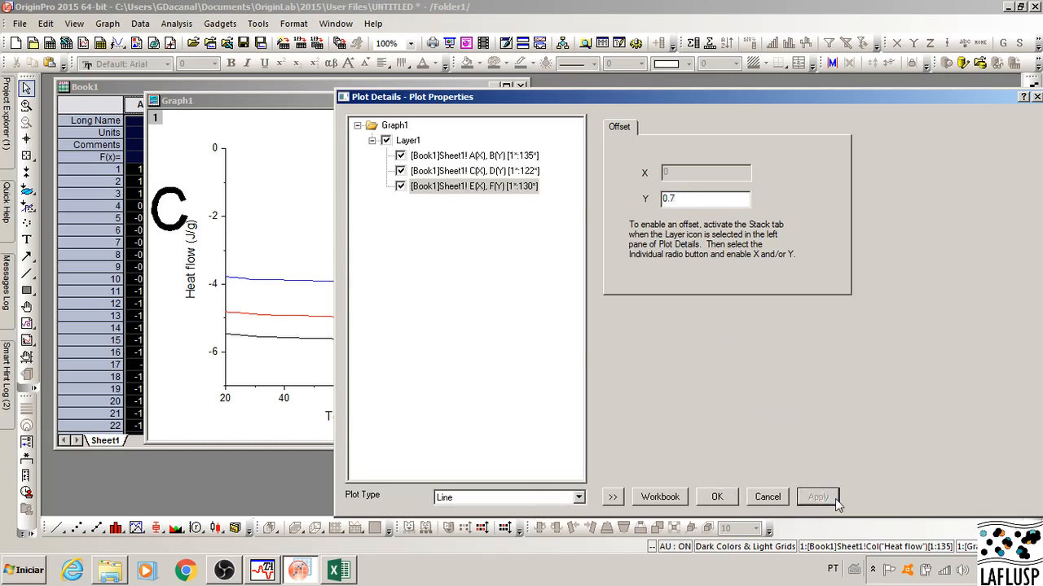
click(675, 200)
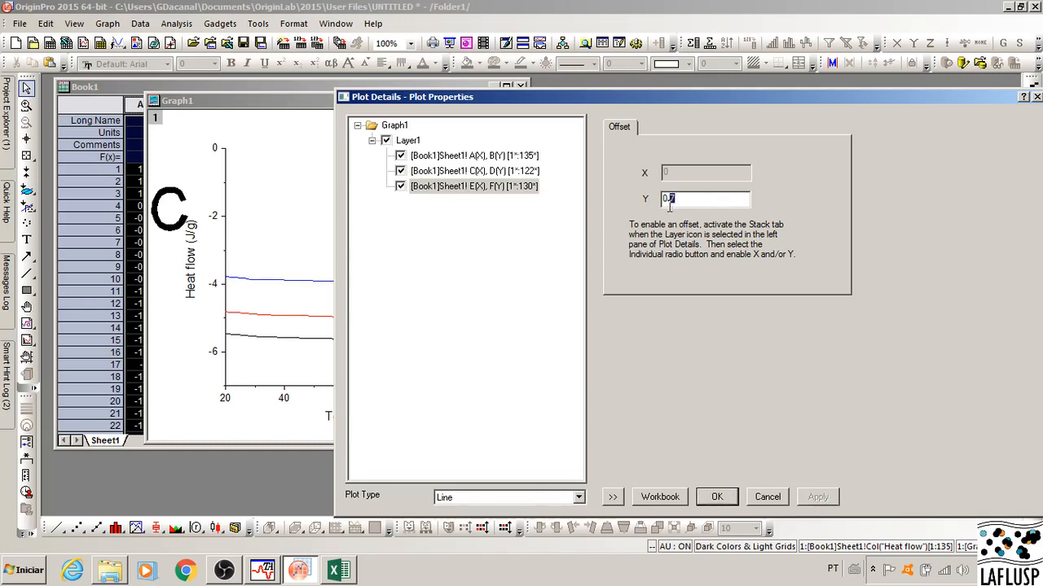
text(5)
click(823, 500)
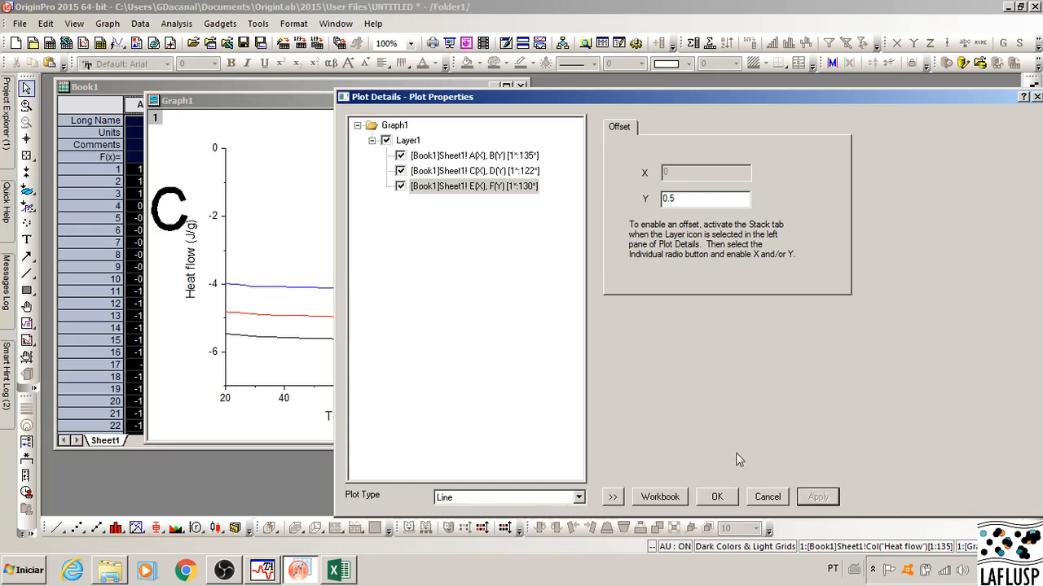
Step: Set the Y offset of the E(X), F(Y) curve to 0.4 and close the plot details
click(687, 198)
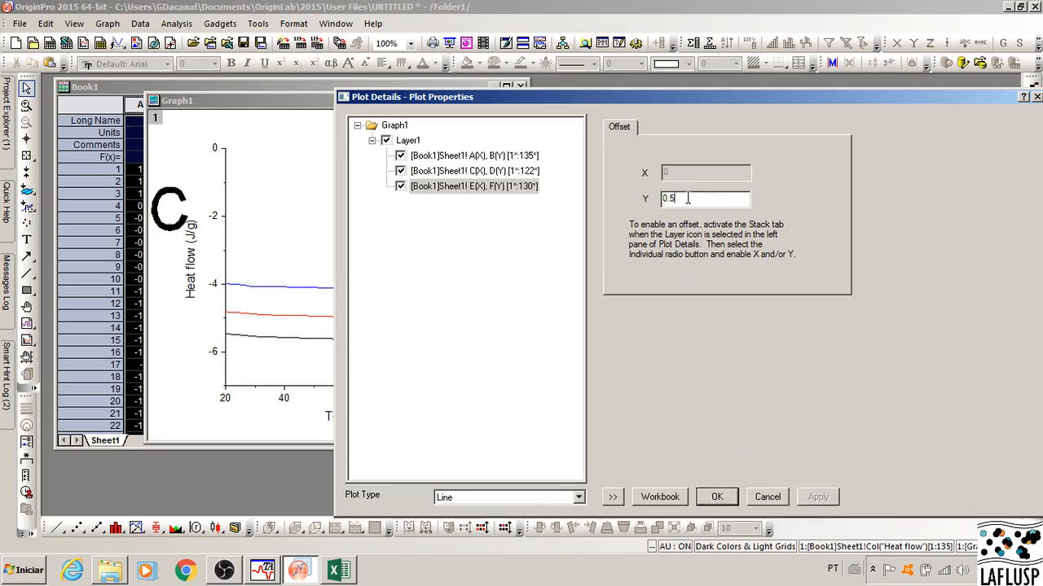
key(BackSpace)
text(4)
click(829, 499)
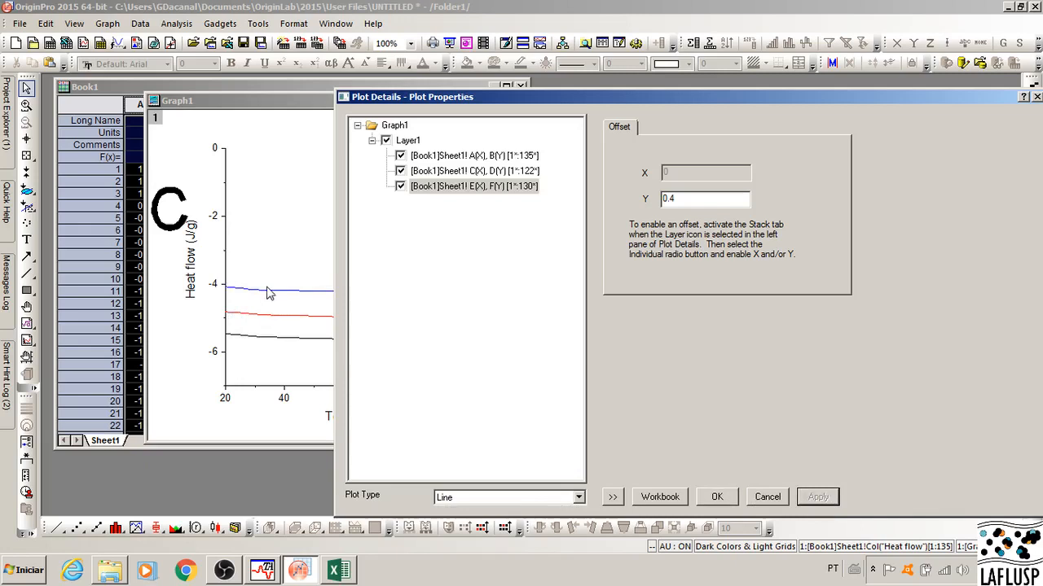
click(717, 498)
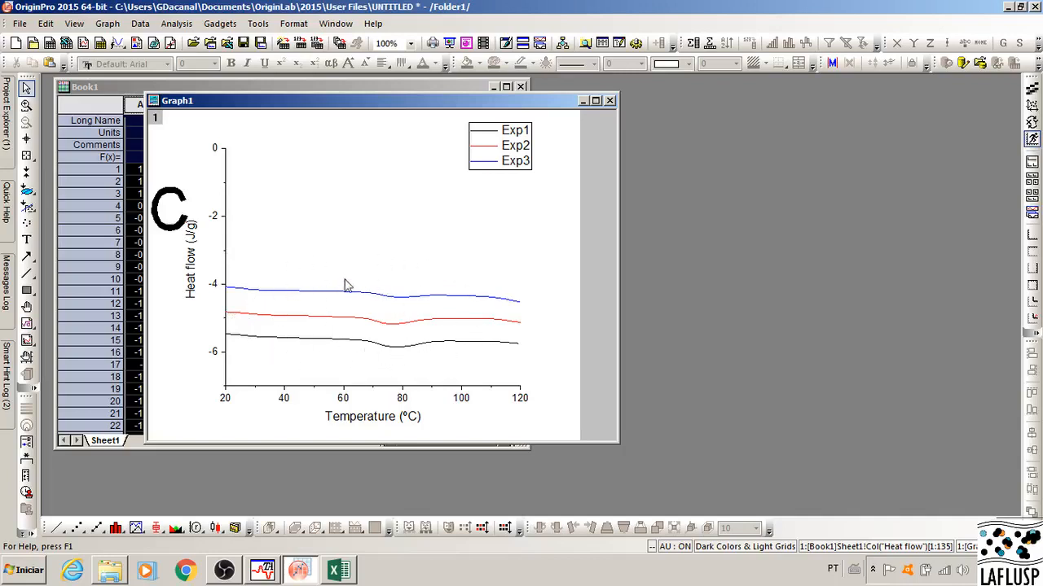
Step: Set the upper limit of the graph's Y axis scale to -3
click(216, 222)
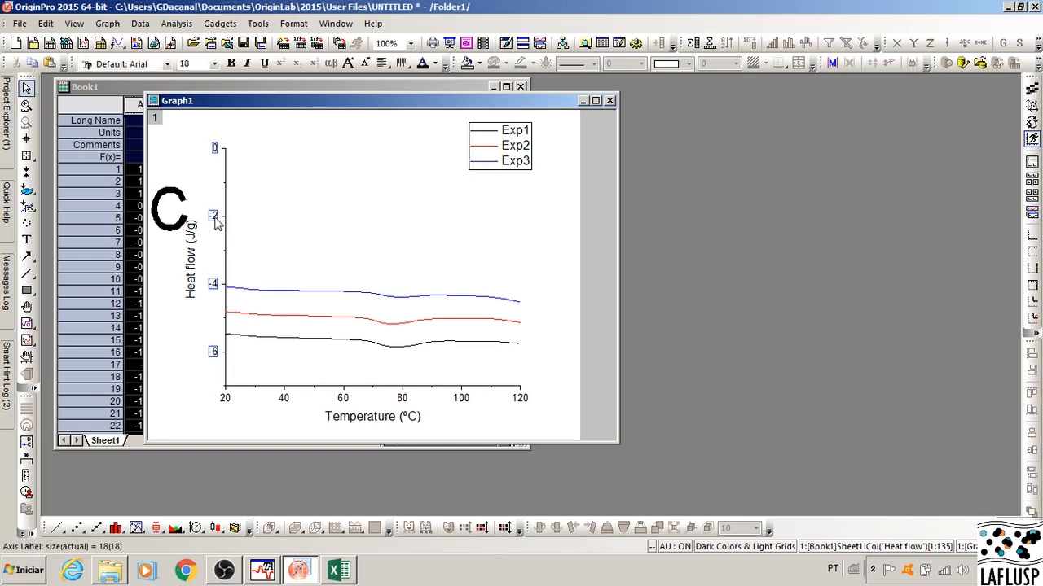
double_click(216, 223)
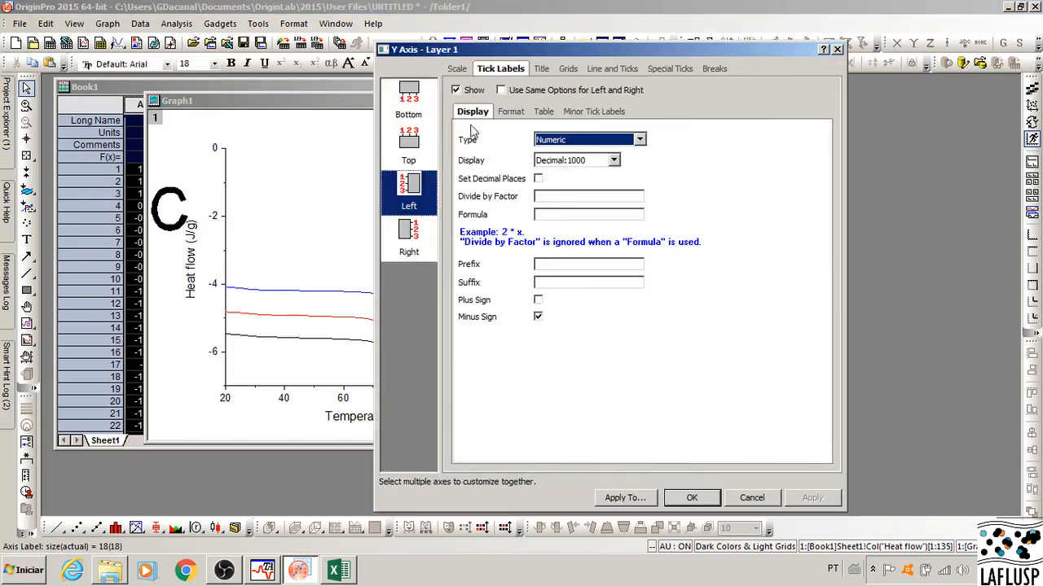
click(459, 70)
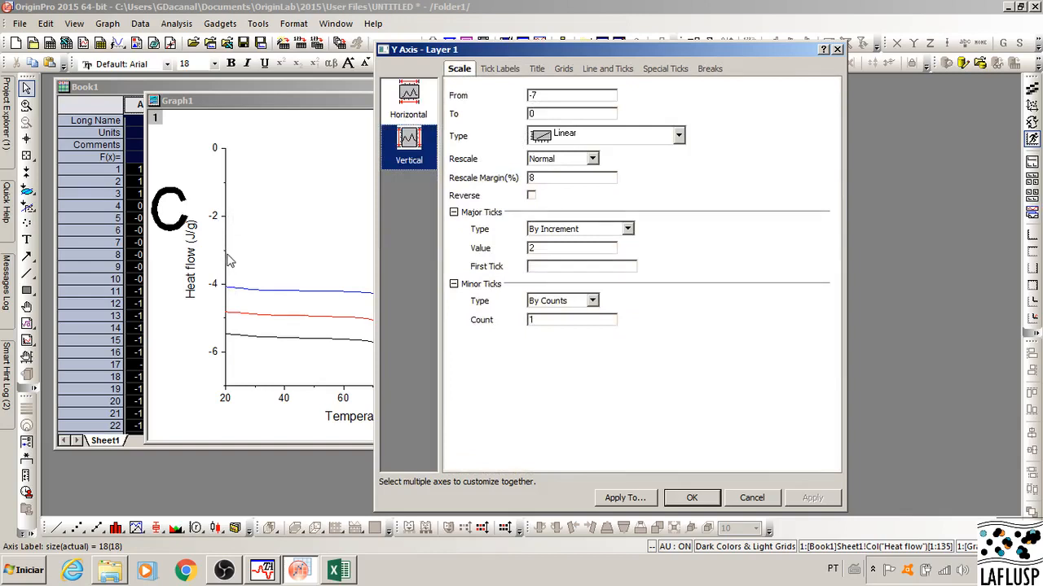
double_click(534, 115)
text(-3)
click(813, 498)
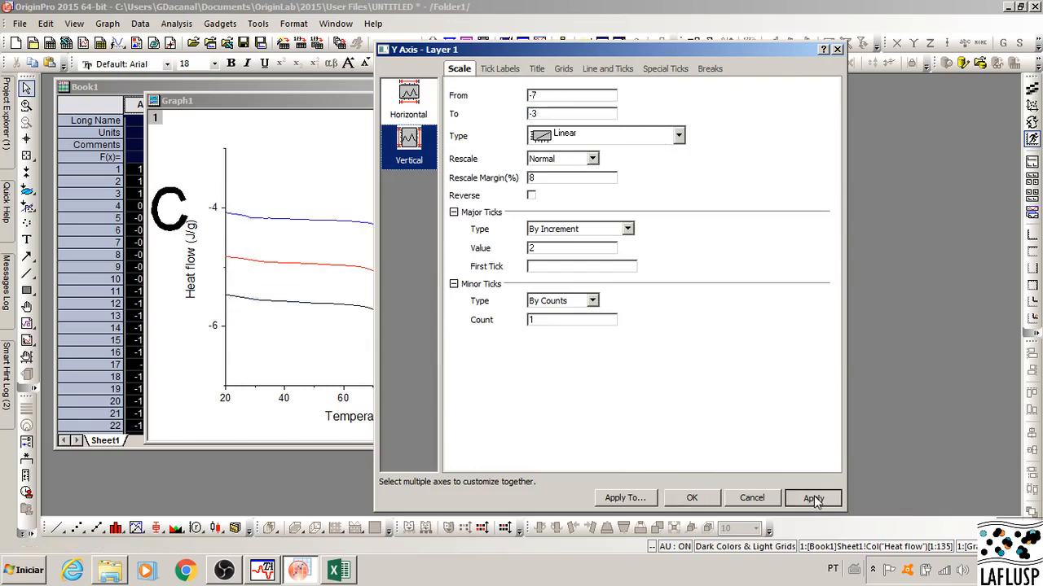
click(691, 498)
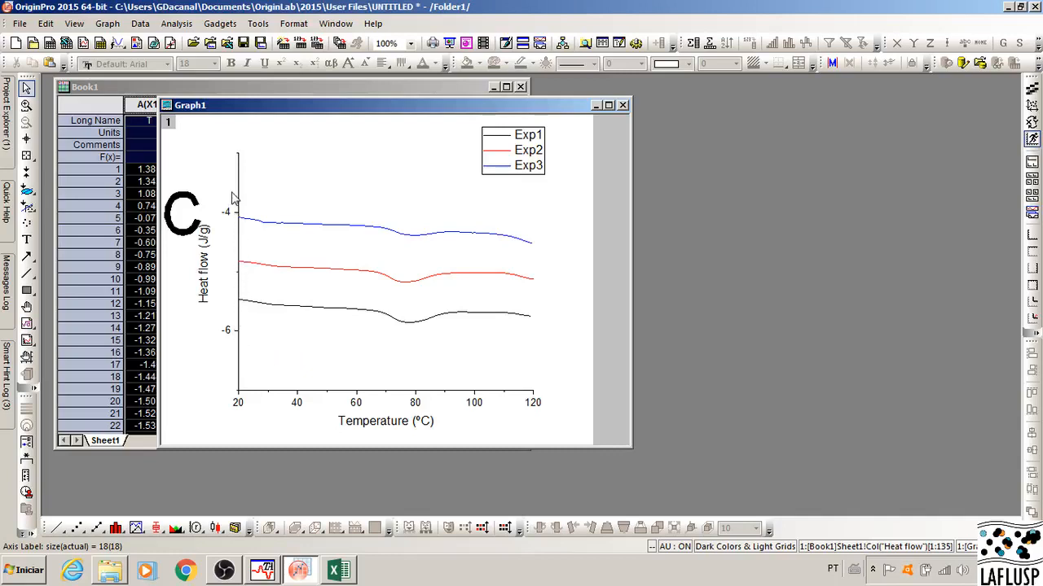
Step: Set the major tick increment of the graph's Y axis to 1
click(229, 332)
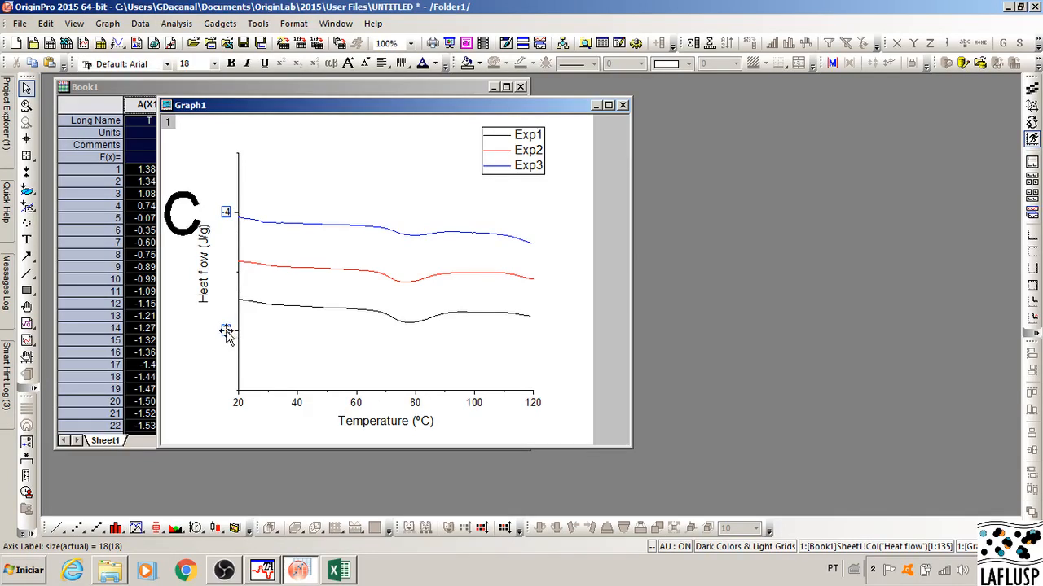
double_click(226, 334)
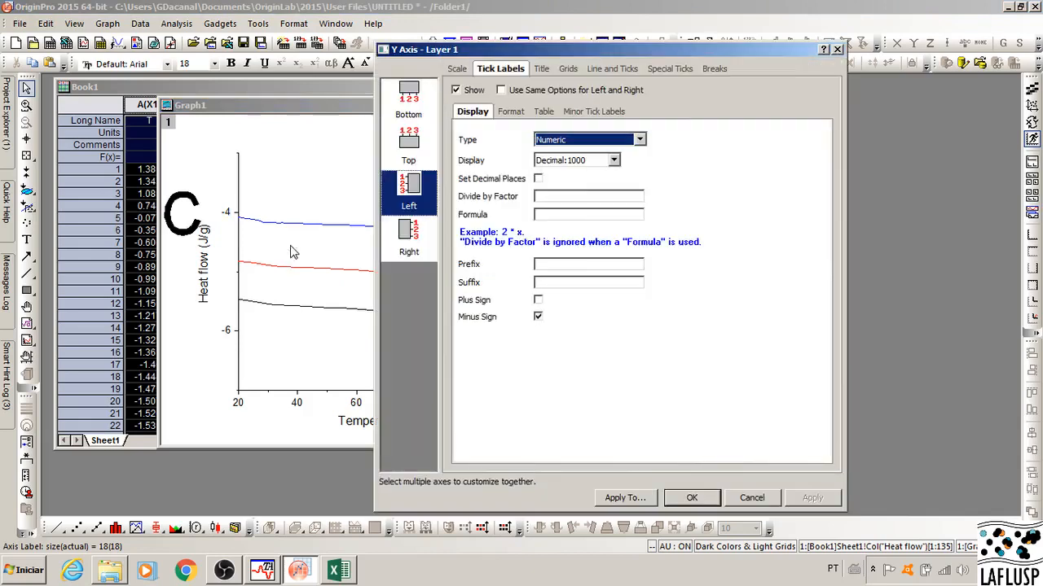
click(459, 69)
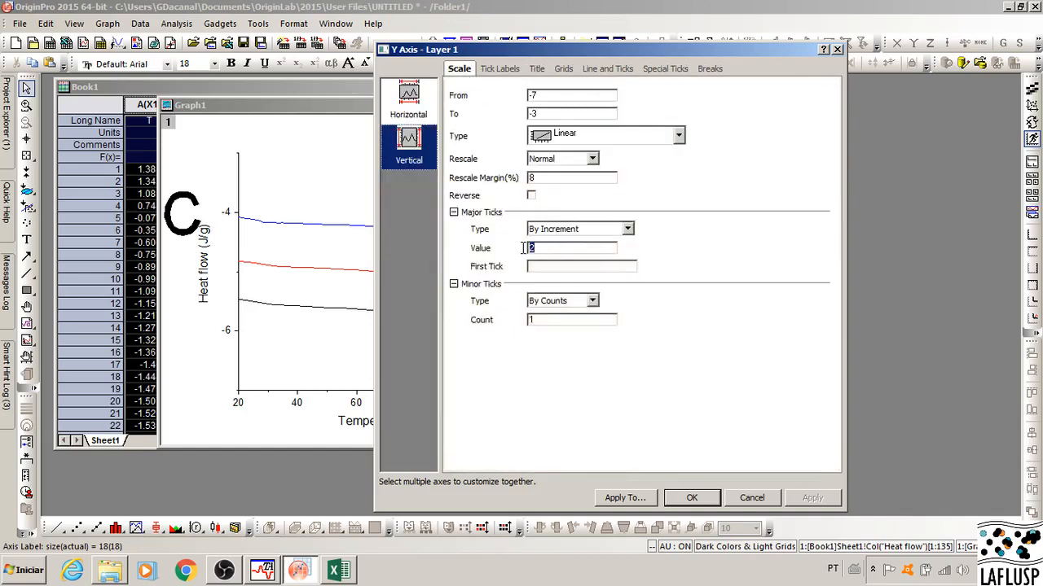
text(1)
click(815, 498)
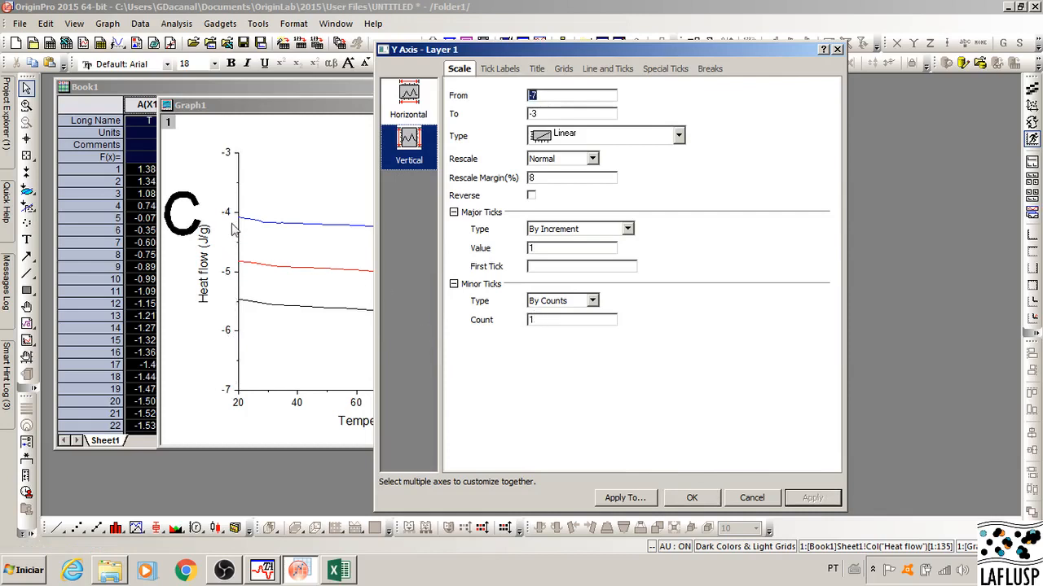
Step: Set the minor tick count of the graph's Y axis to 5 and close the axis settings
double_click(526, 319)
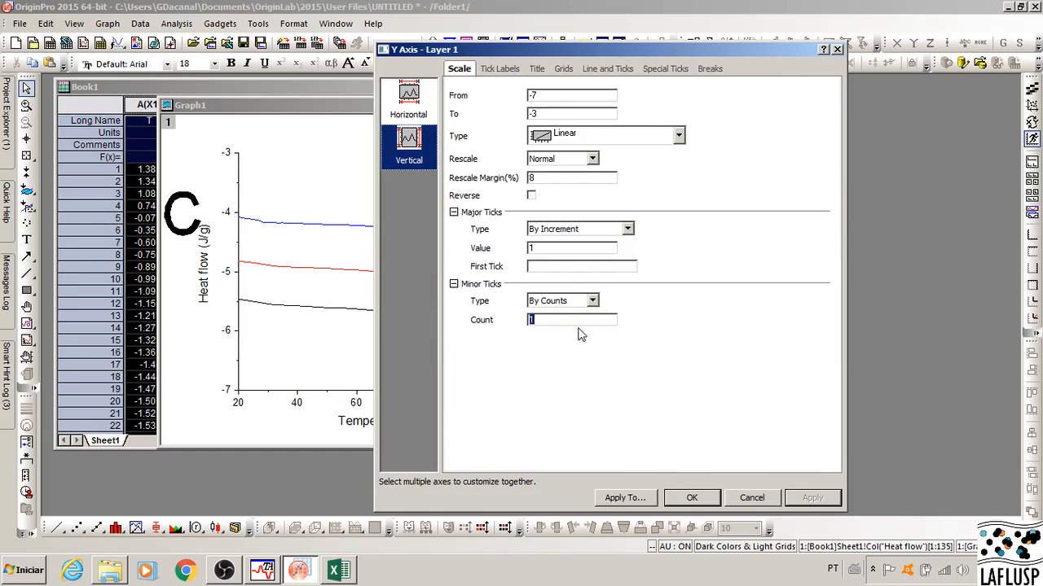
text(5)
click(812, 500)
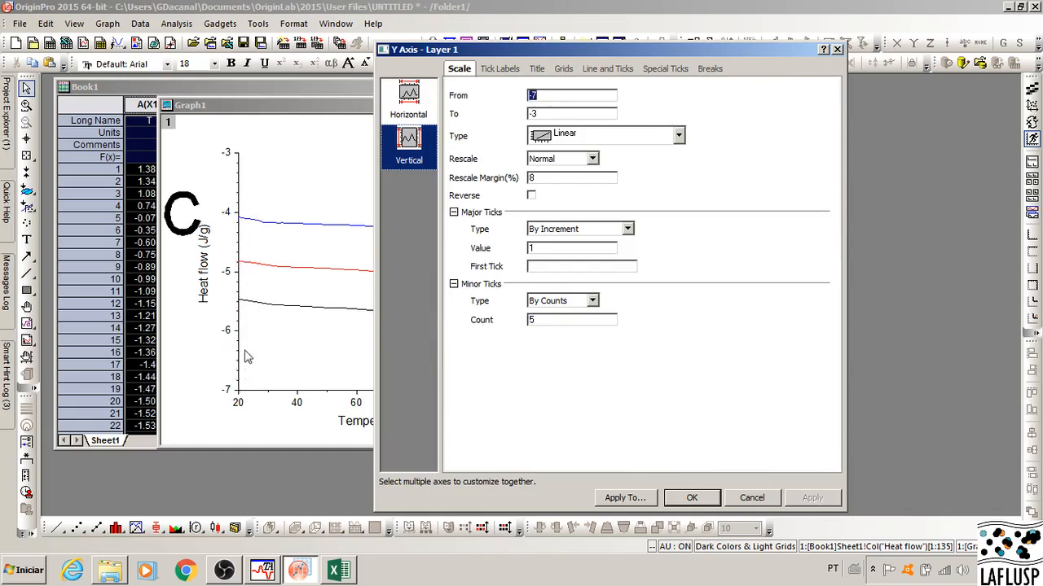
click(692, 498)
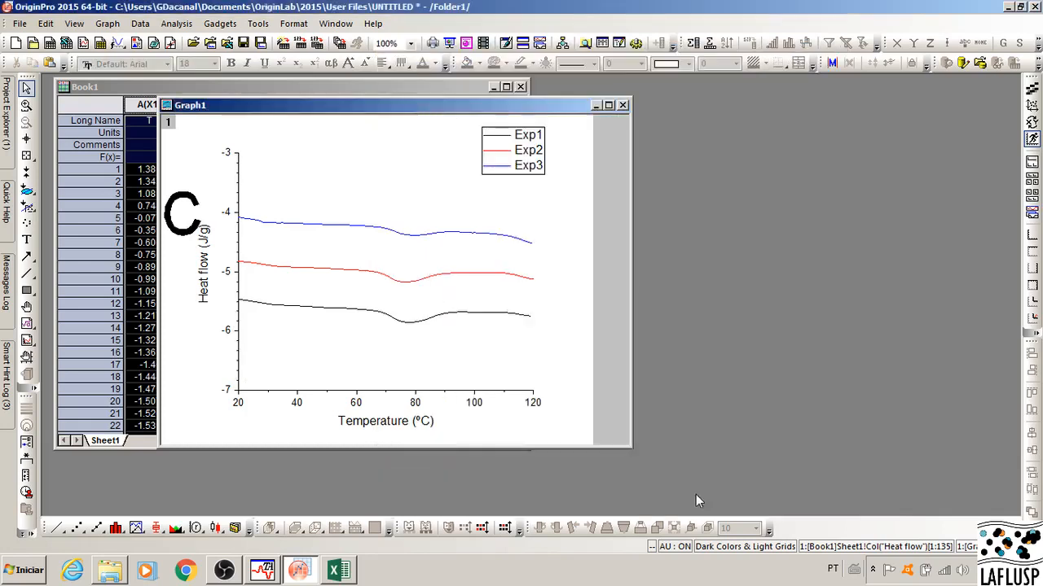
Step: Set the minor tick count of the graph's Temperature axis to 5 and close the axis settings
click(416, 405)
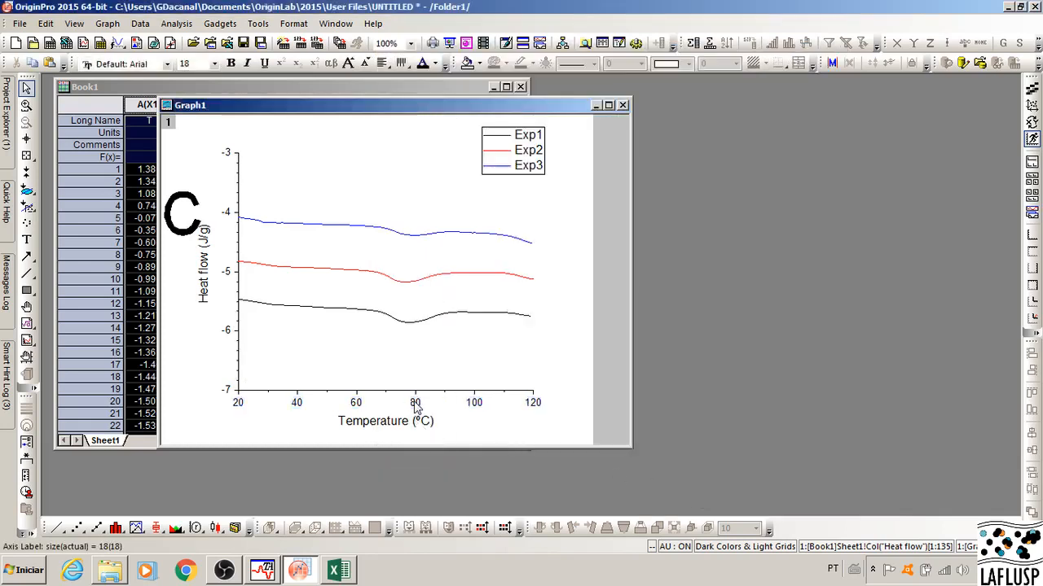
double_click(415, 407)
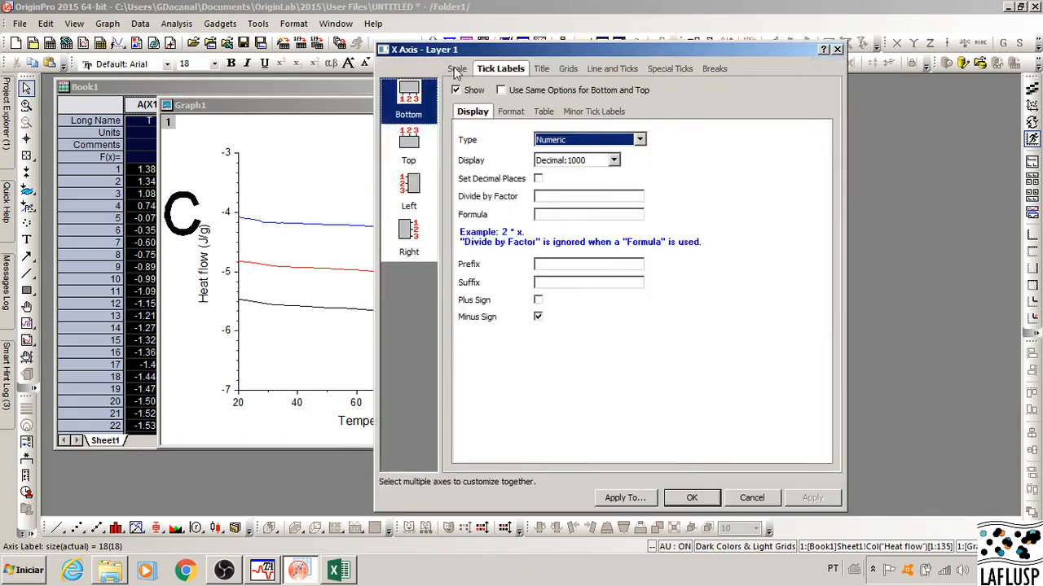
click(458, 70)
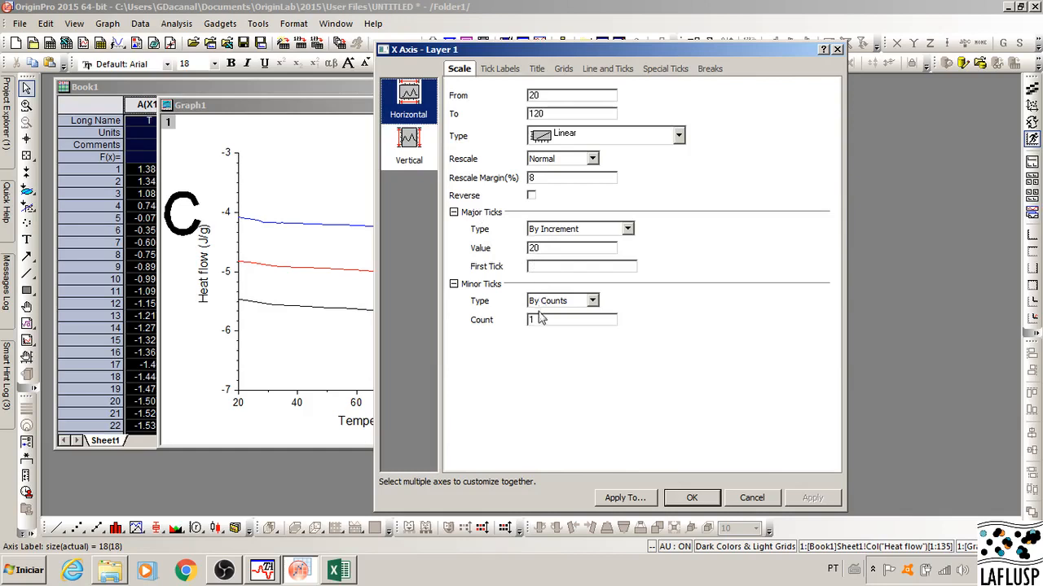
drag(544, 320, 526, 320)
text(5)
click(813, 499)
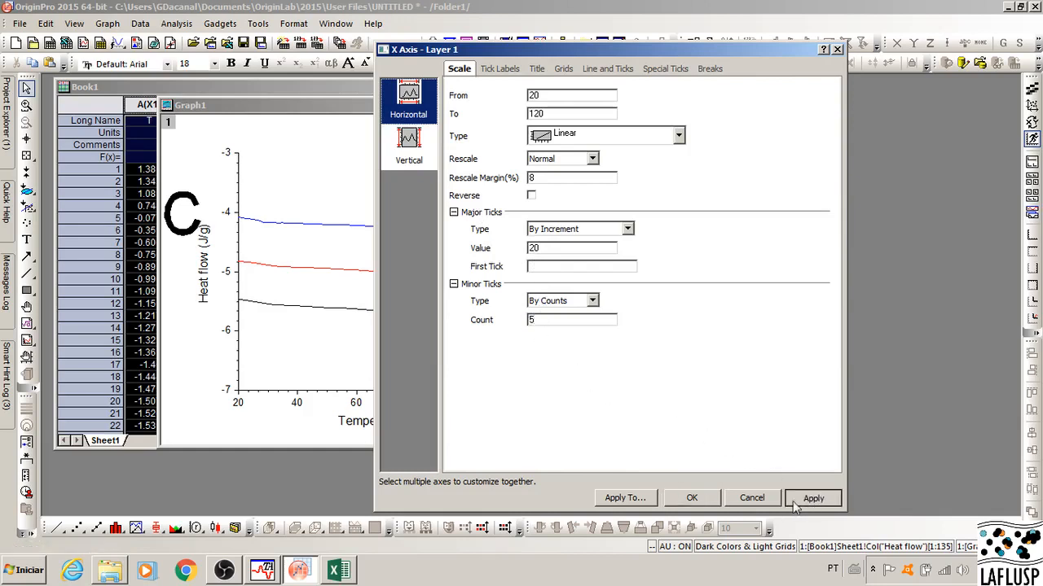
click(689, 498)
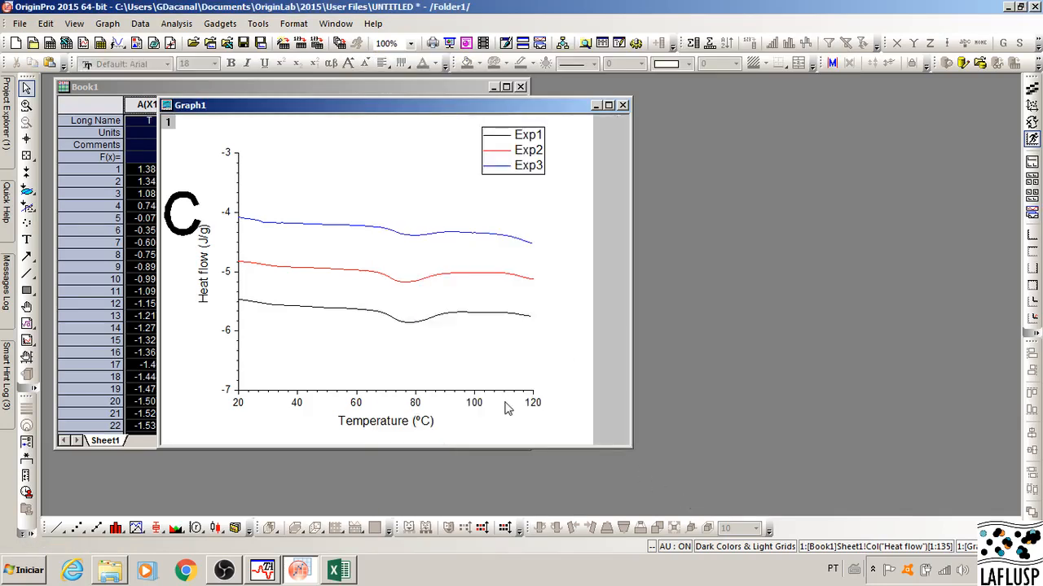